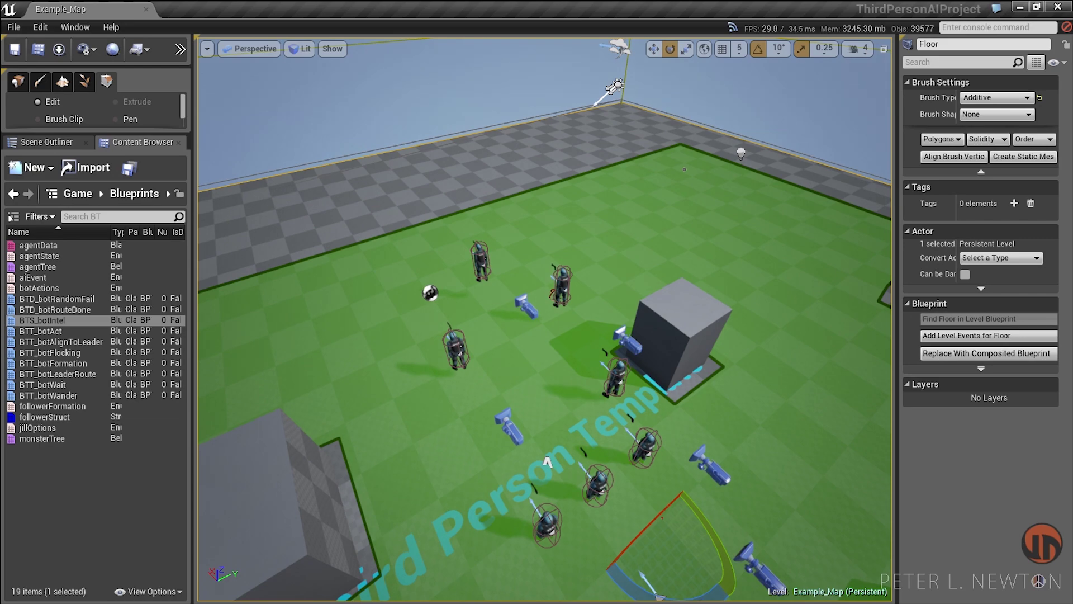
# - Start simulating the level in the viewport and follow the AI squads moving across the floor
pyautogui.moveTo(545, 319); pyautogui.dragTo(428, 313, button='right')
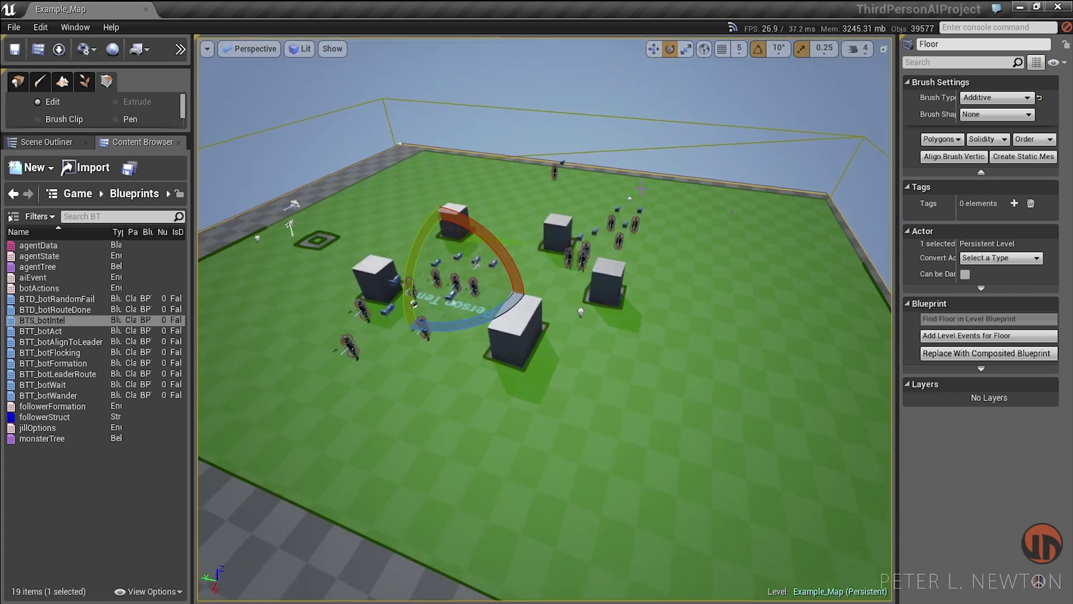
pyautogui.click(180, 49)
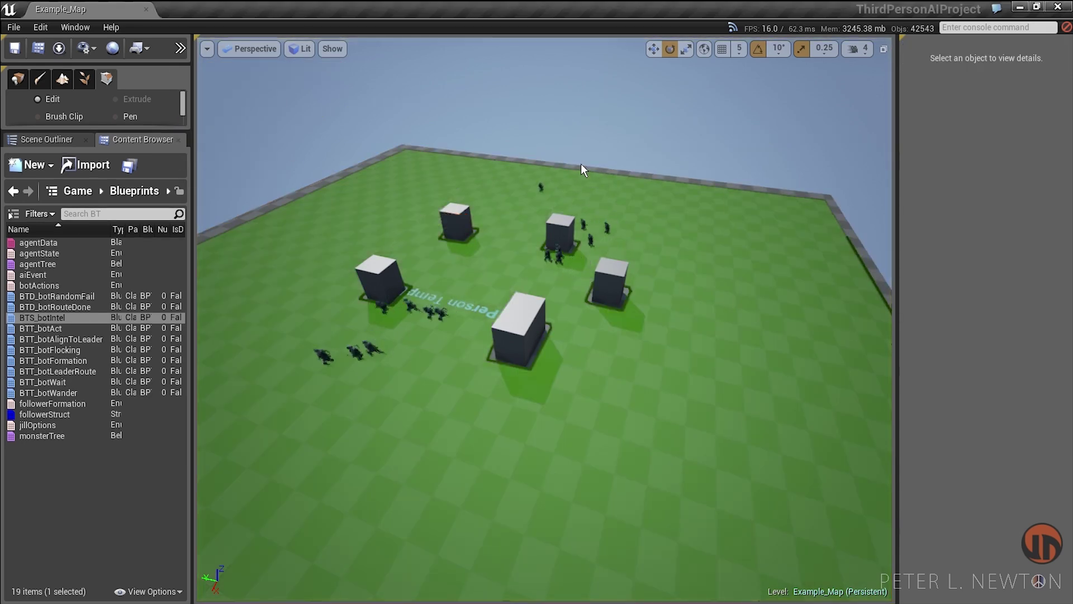
pyautogui.moveTo(581, 165); pyautogui.dragTo(442, 140, button='right')
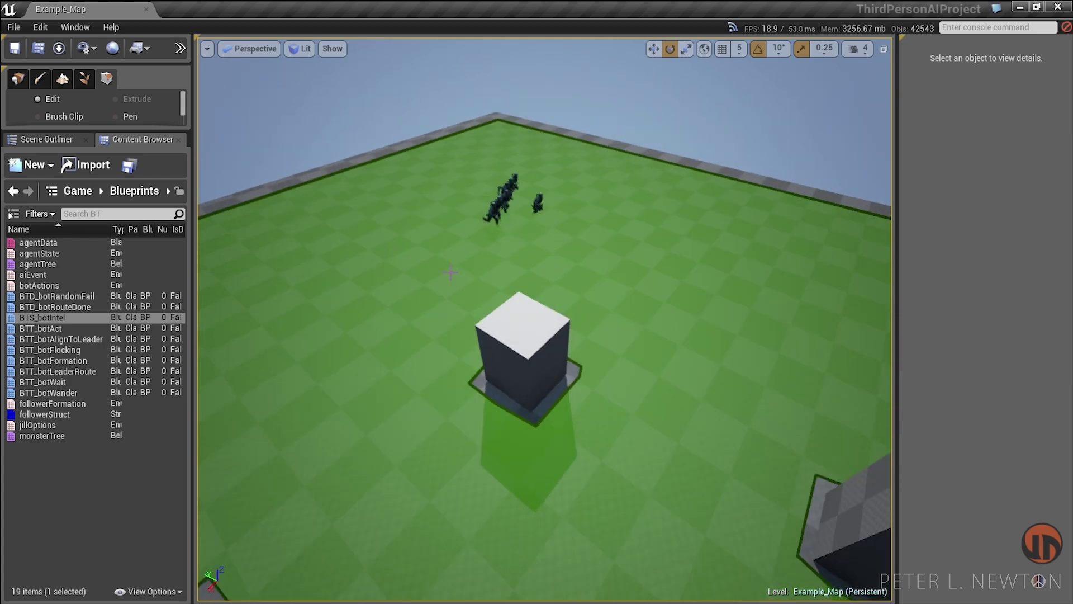
pyautogui.moveTo(383, 312); pyautogui.dragTo(363, 313, button='right')
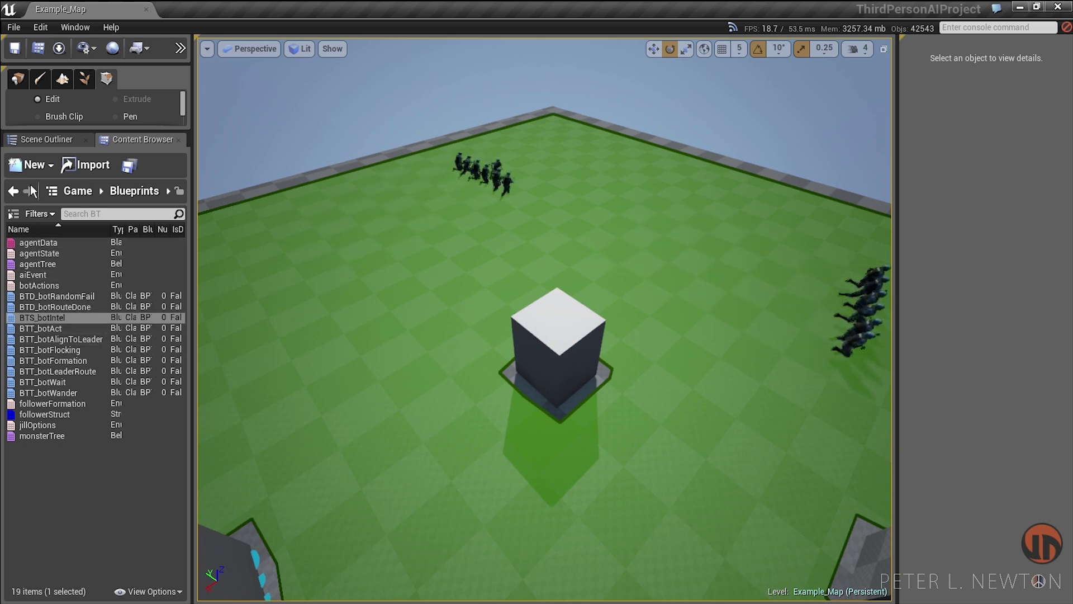
# - Open the agentSquadHandler utility from the blueprint assets and select the squad leader botAgent_leader1 in the running simulation
pyautogui.click(14, 191)
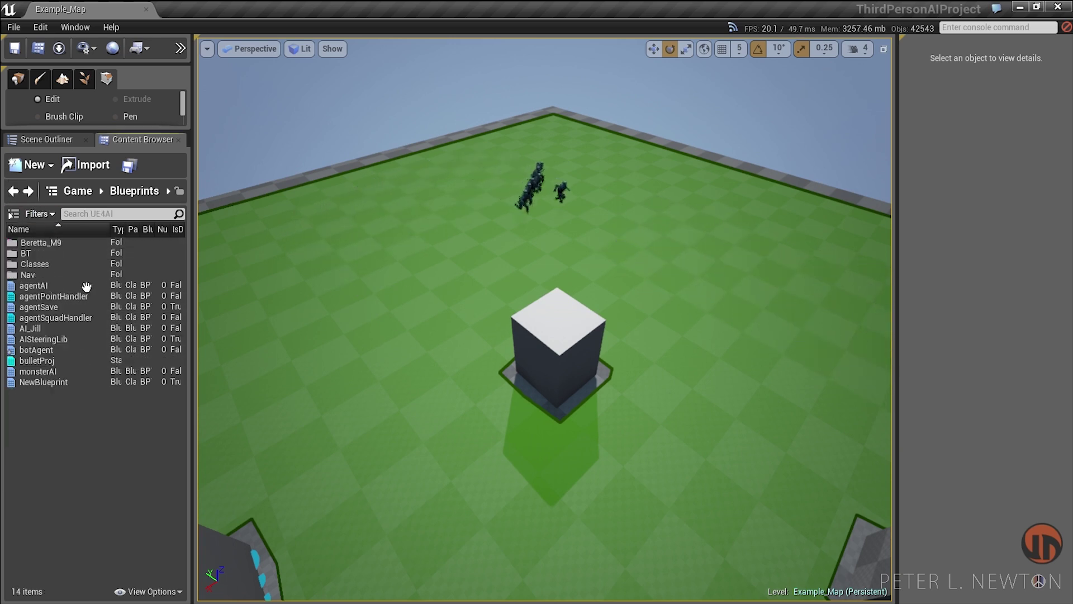
pyautogui.doubleClick(78, 317)
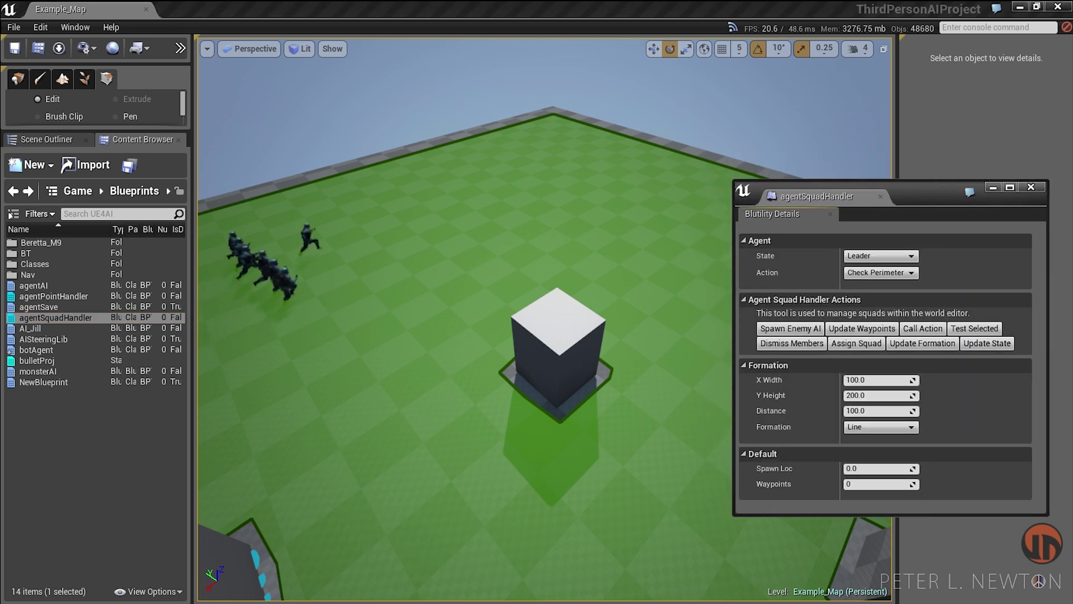
pyautogui.moveTo(572, 221); pyautogui.dragTo(413, 199, button='right')
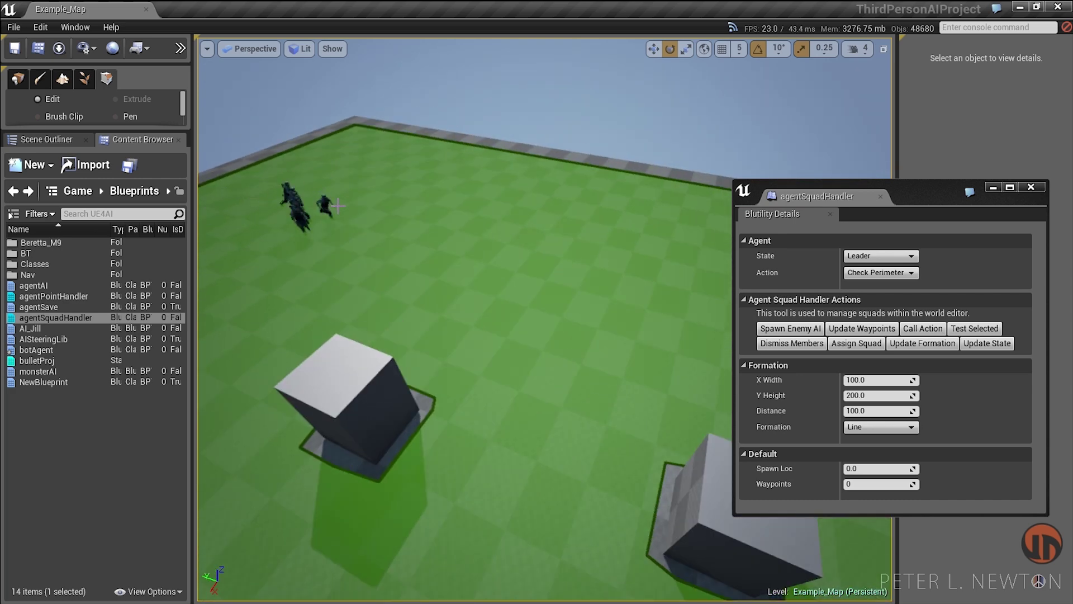
pyautogui.click(361, 215)
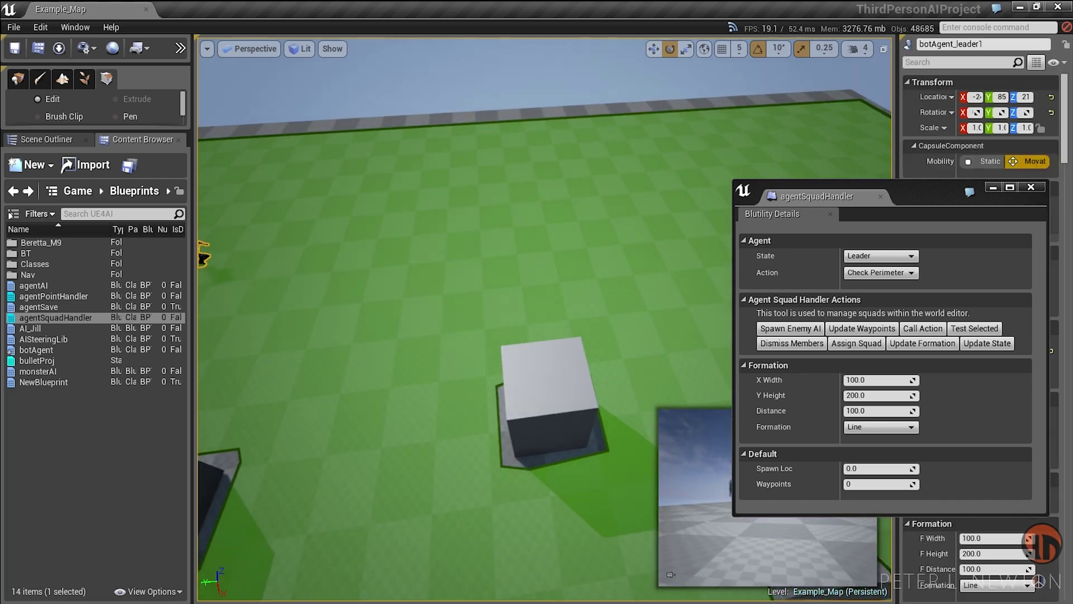
# - Set the formation to Simple in agentSquadHandler and update the selected leader's formation
pyautogui.moveTo(470, 248); pyautogui.dragTo(466, 251, button='right')
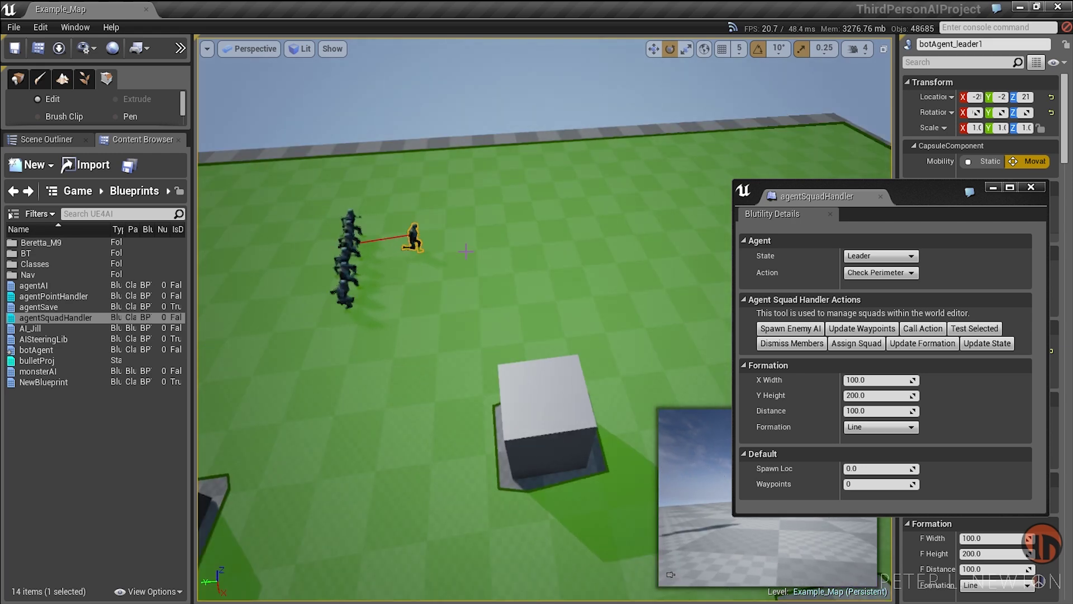
pyautogui.moveTo(460, 292); pyautogui.dragTo(530, 292, button='right')
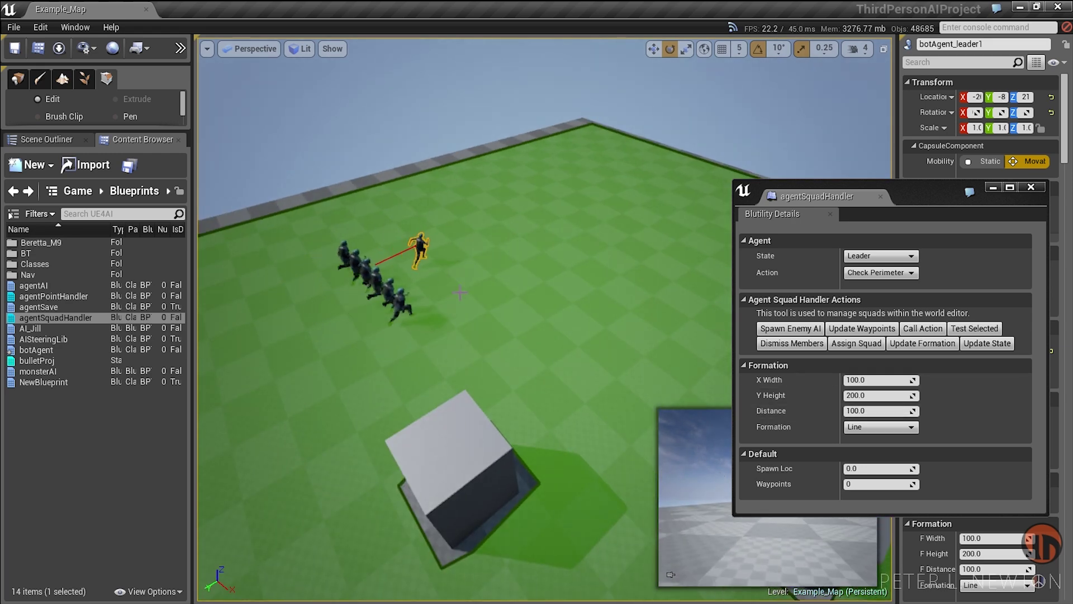
pyautogui.click(880, 427)
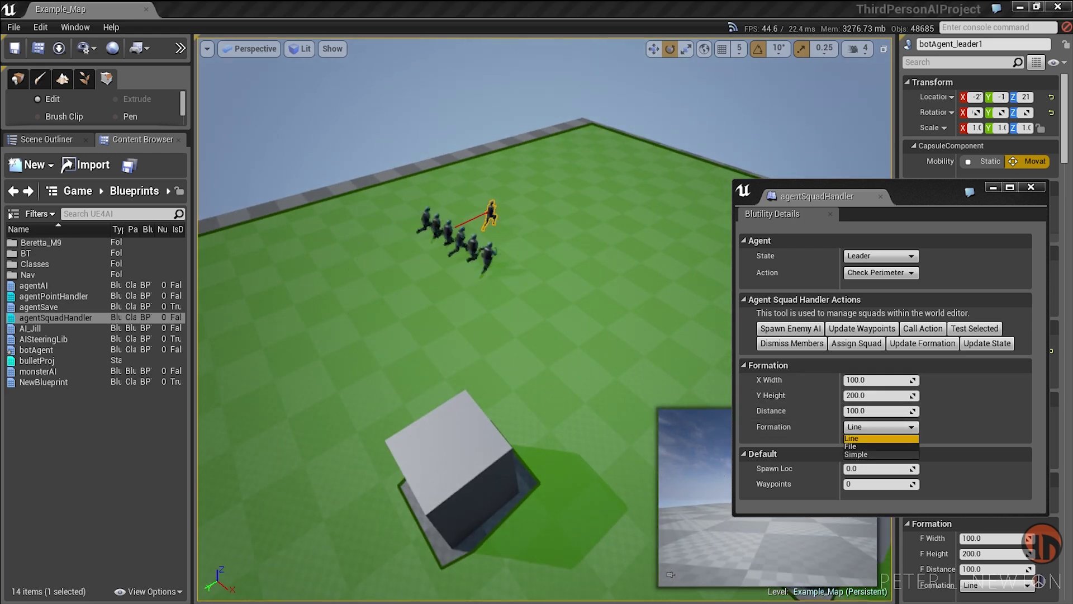
pyautogui.click(855, 454)
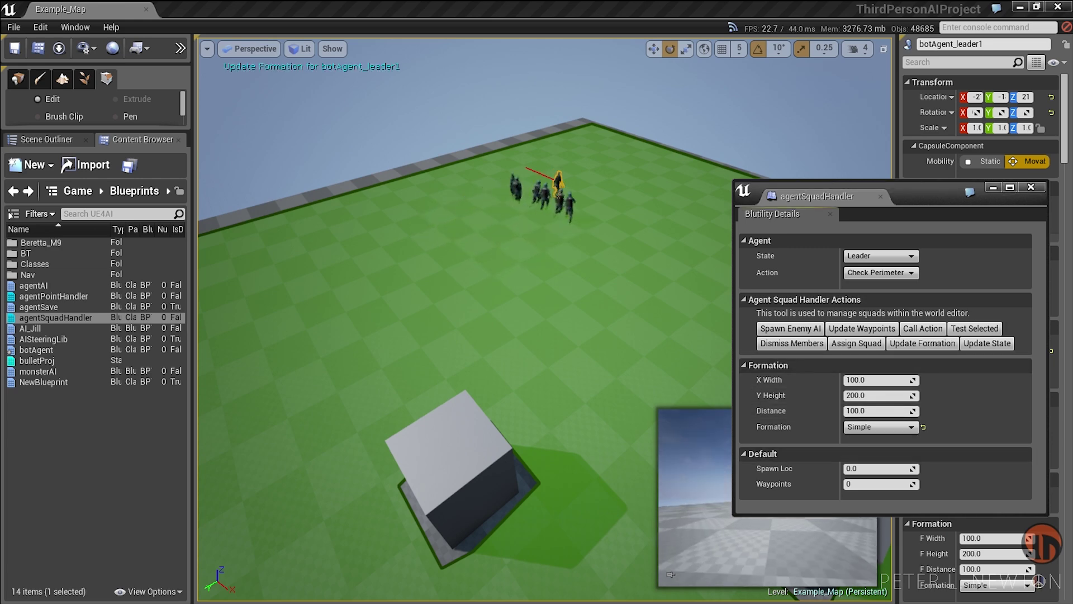
# - Follow the squads around the simulated level and compare how each one holds its formation behind its leader
pyautogui.moveTo(457, 314)
pyautogui.mouseDown(button='right')
pyautogui.moveTo(570, 303)
pyautogui.moveTo(637, 327)
pyautogui.moveTo(593, 307)
pyautogui.moveTo(456, 314)
pyautogui.mouseUp(button='right')
pyautogui.moveTo(573, 300); pyautogui.dragTo(574, 300, button='right')
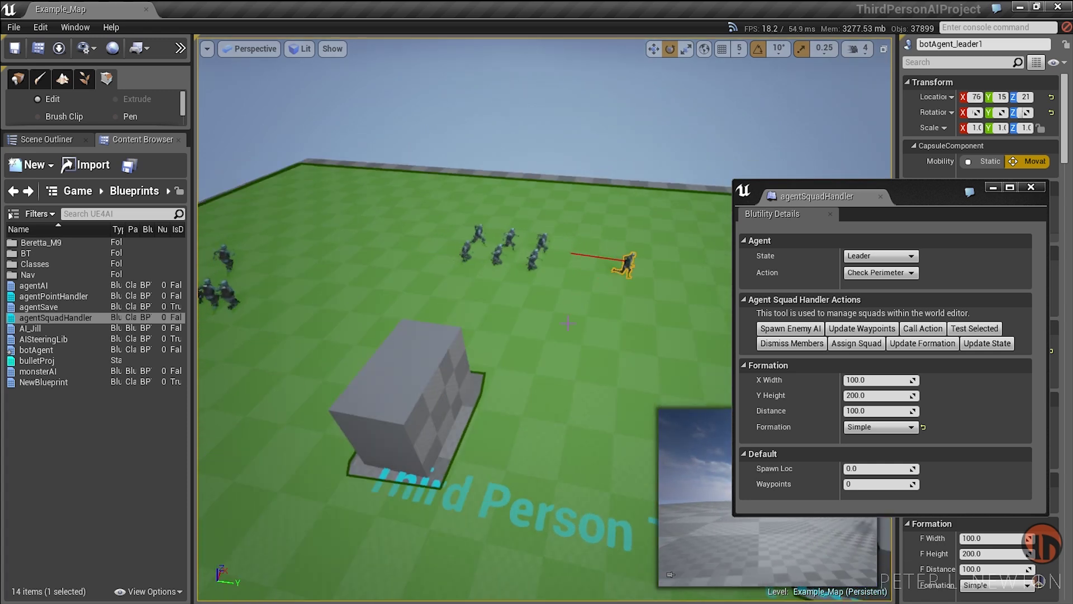
pyautogui.moveTo(670, 328); pyautogui.dragTo(670, 328, button='right')
pyautogui.moveTo(586, 304); pyautogui.dragTo(587, 303, button='right')
pyautogui.moveTo(580, 267); pyautogui.dragTo(579, 267, button='right')
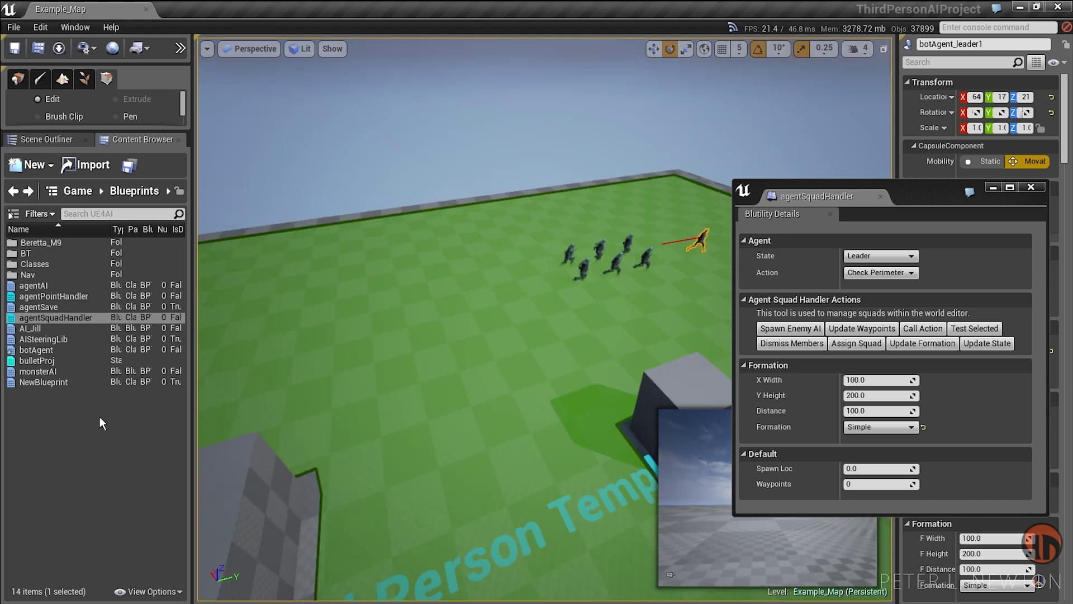
pyautogui.moveTo(620, 364); pyautogui.dragTo(620, 363, button='right')
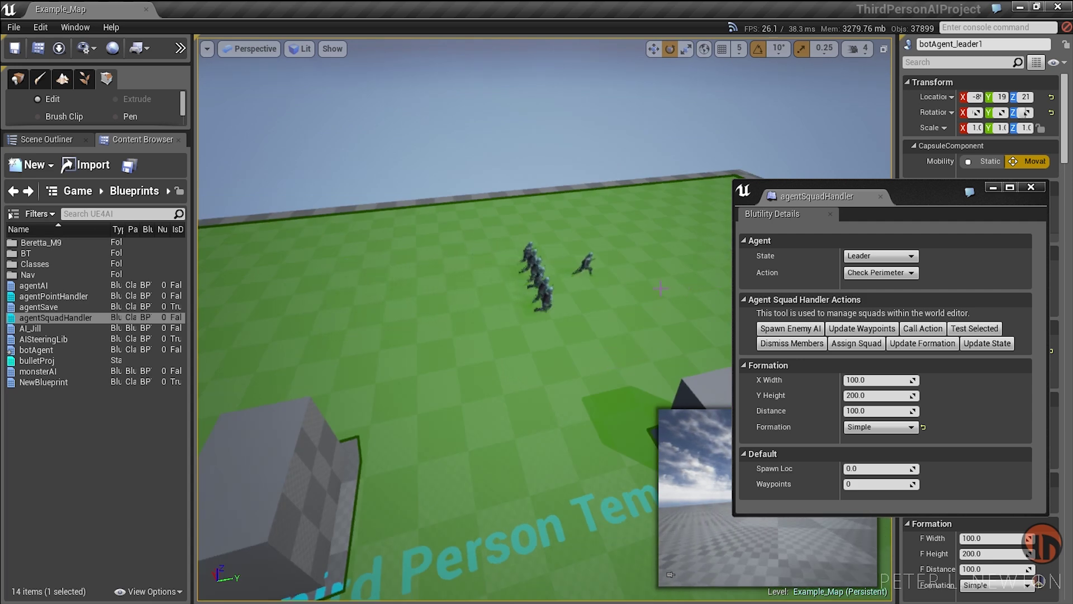
pyautogui.moveTo(595, 325); pyautogui.dragTo(595, 325, button='right')
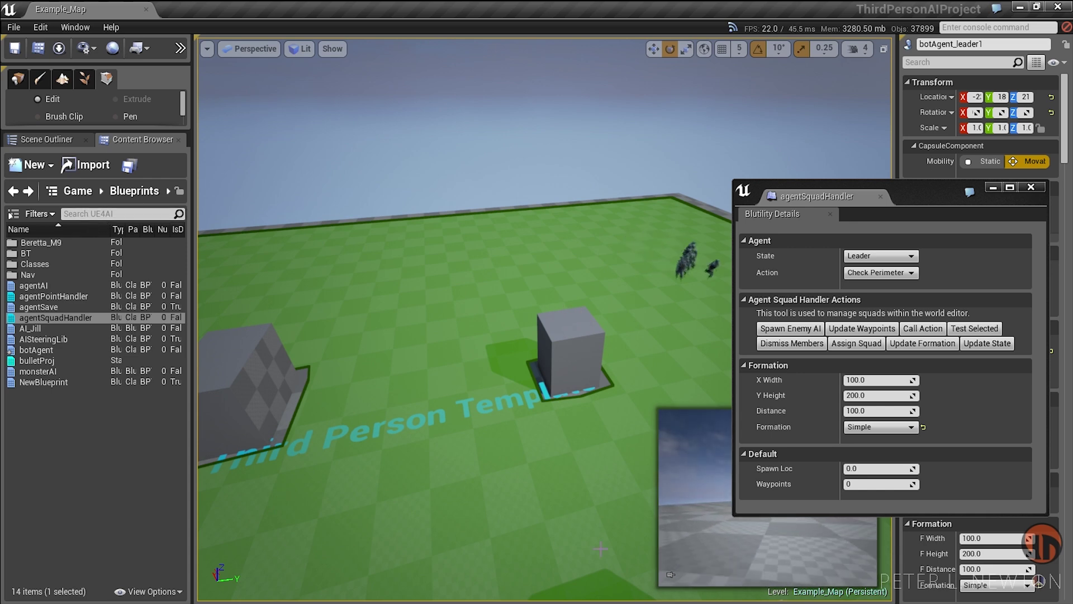
pyautogui.moveTo(564, 330); pyautogui.dragTo(559, 331, button='right')
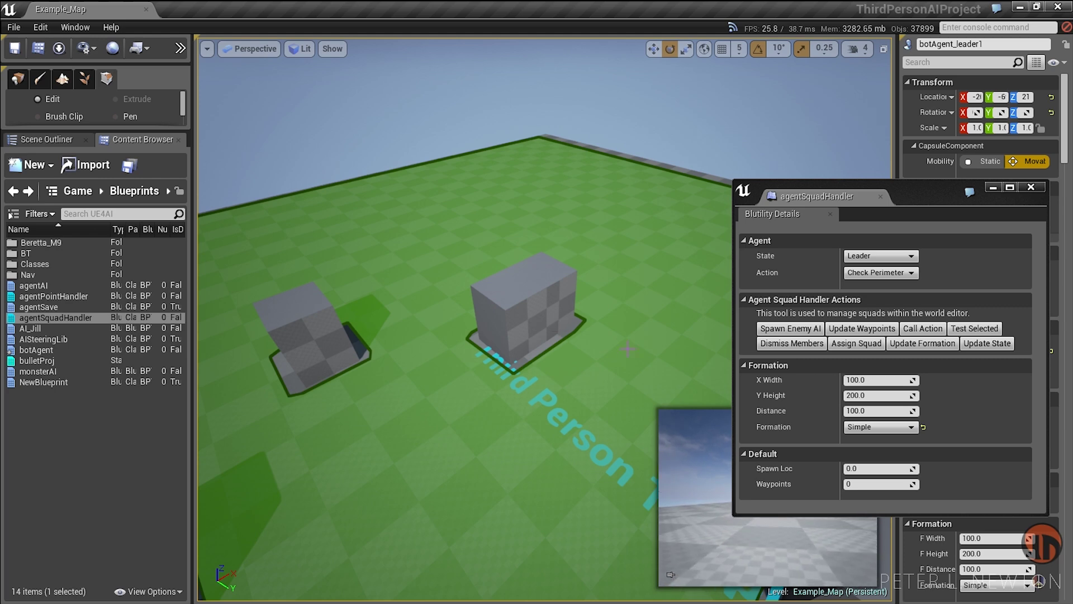
pyautogui.moveTo(628, 349); pyautogui.dragTo(565, 347, button='right')
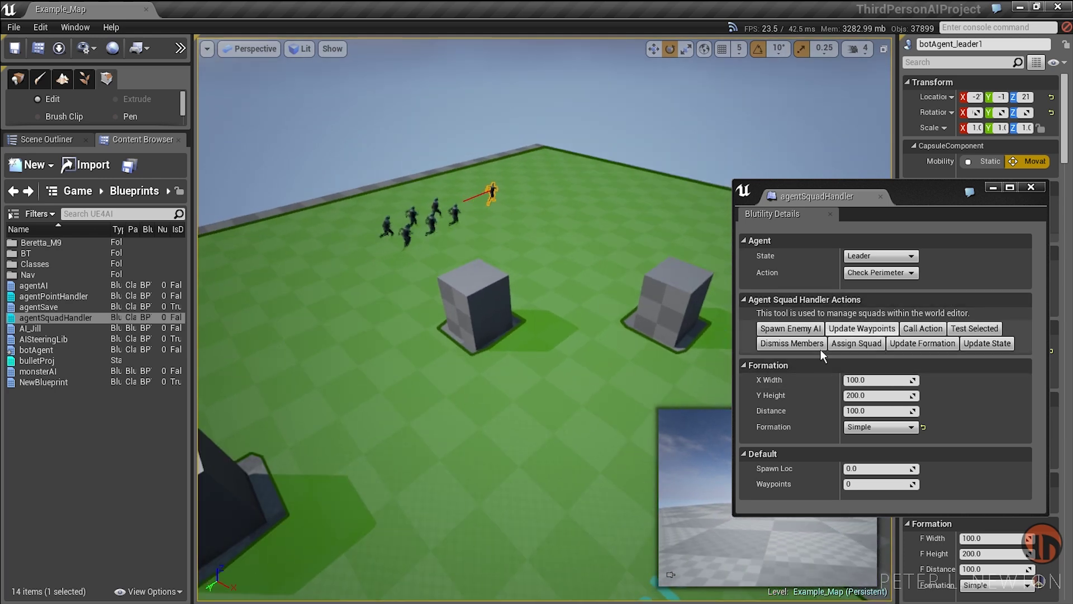
pyautogui.moveTo(693, 305); pyautogui.dragTo(595, 224, button='right')
pyautogui.press('w')
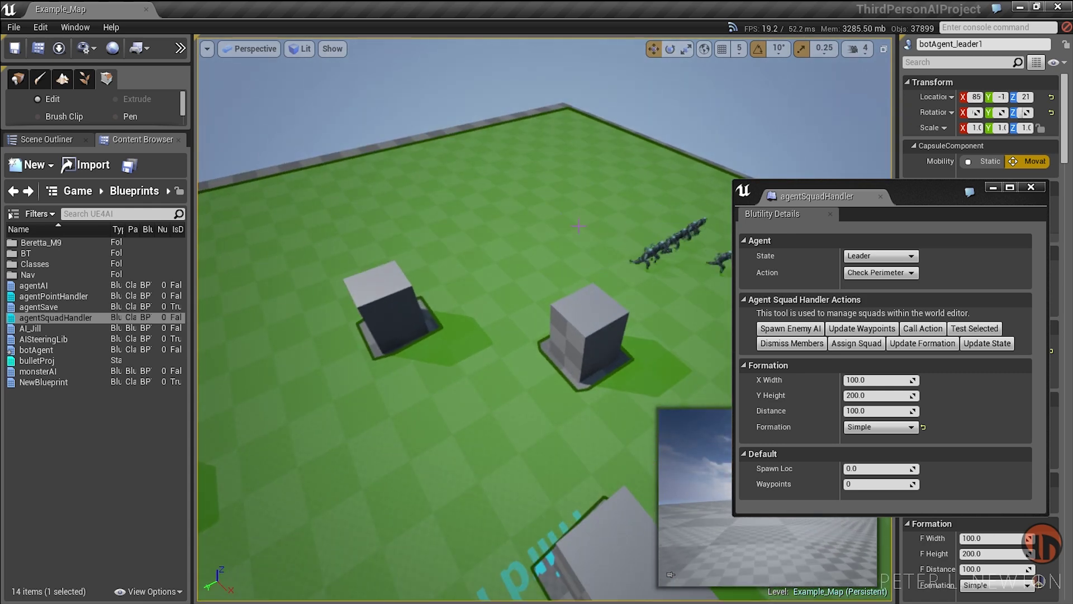
pyautogui.moveTo(541, 155); pyautogui.dragTo(405, 310, button='right')
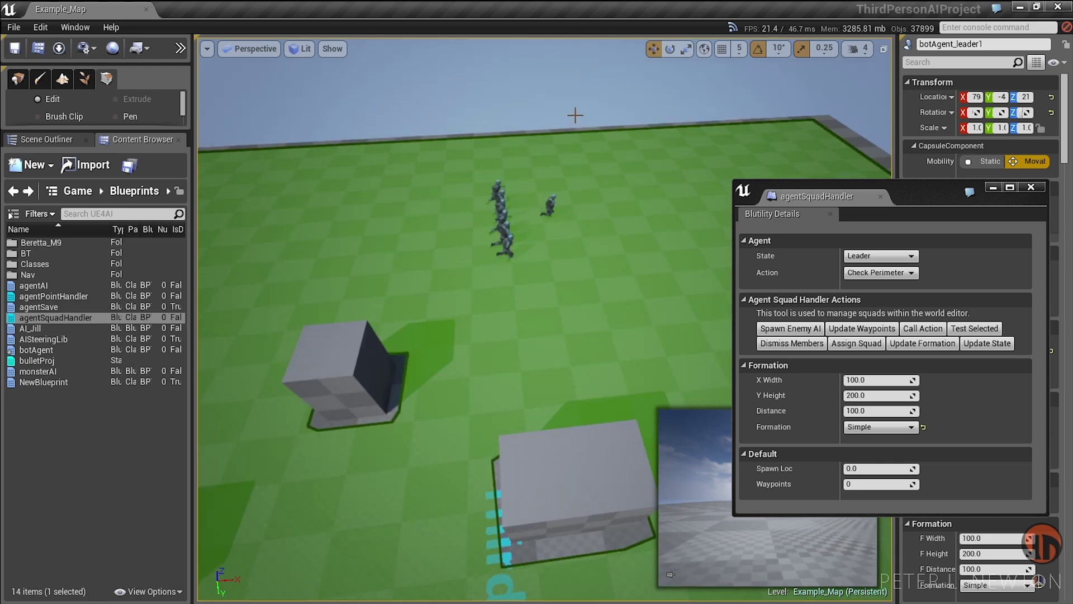
pyautogui.moveTo(542, 125); pyautogui.dragTo(576, 262, button='right')
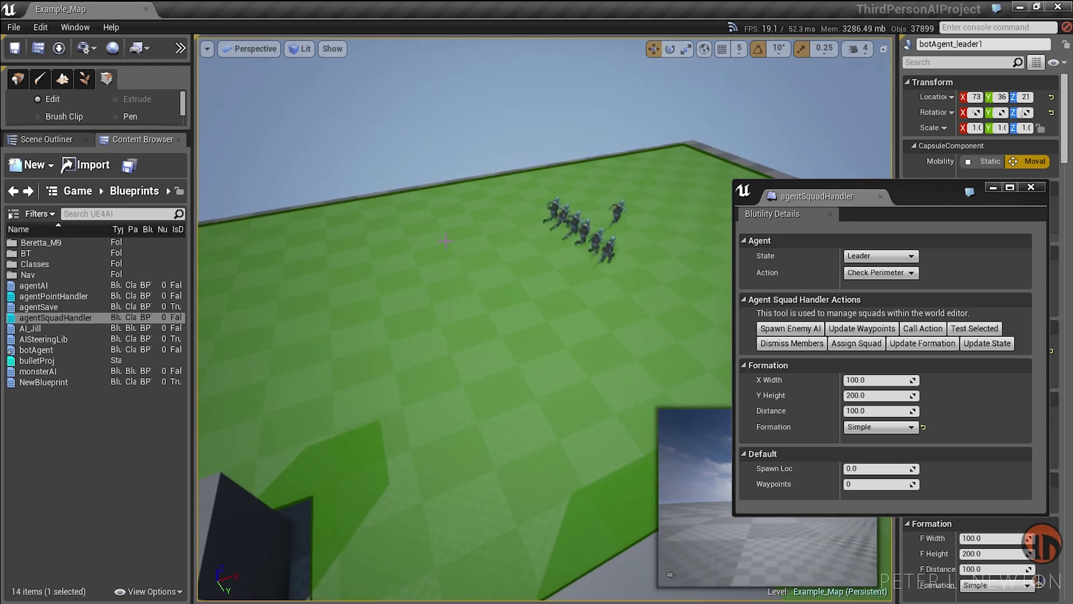
pyautogui.moveTo(445, 240); pyautogui.dragTo(220, 136, button='right')
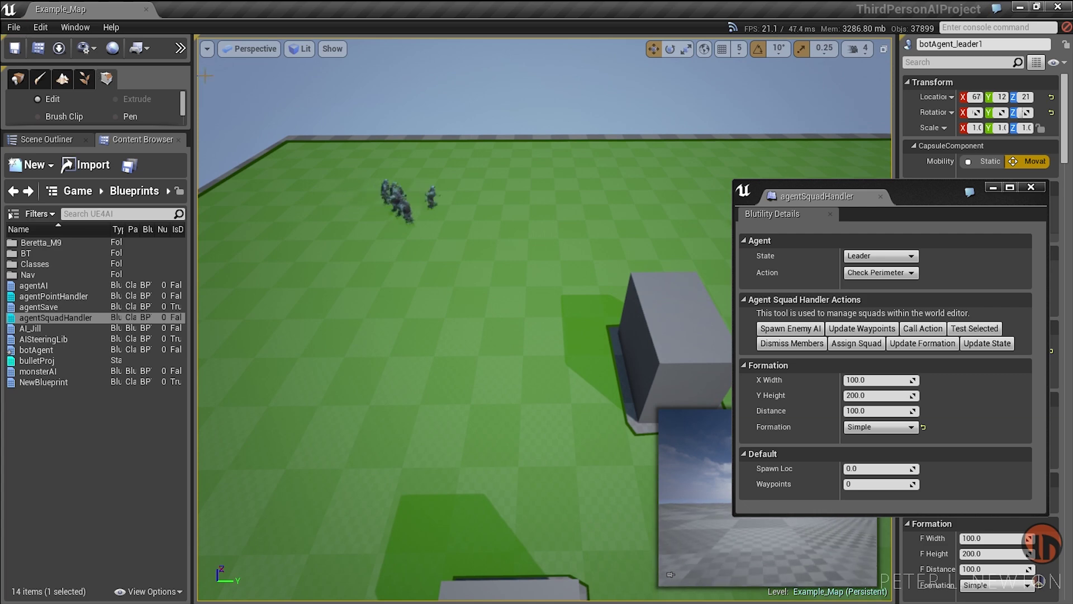
# - Stop the simulation and select the squad leader botAgent_leader1 in the level
pyautogui.click(180, 47)
pyautogui.click(251, 165)
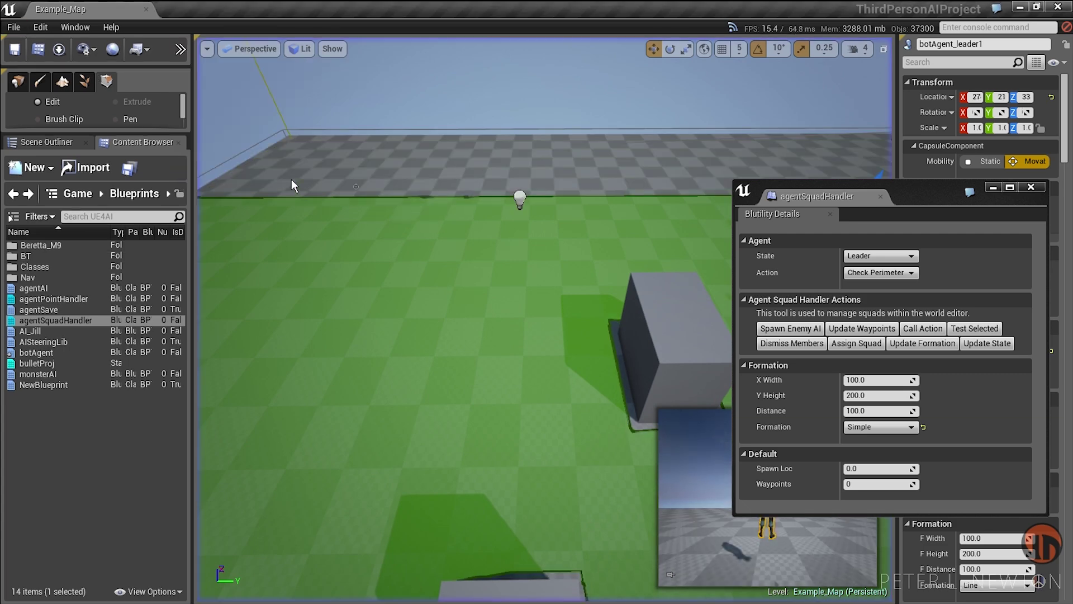
pyautogui.moveTo(293, 181); pyautogui.dragTo(416, 224, button='right')
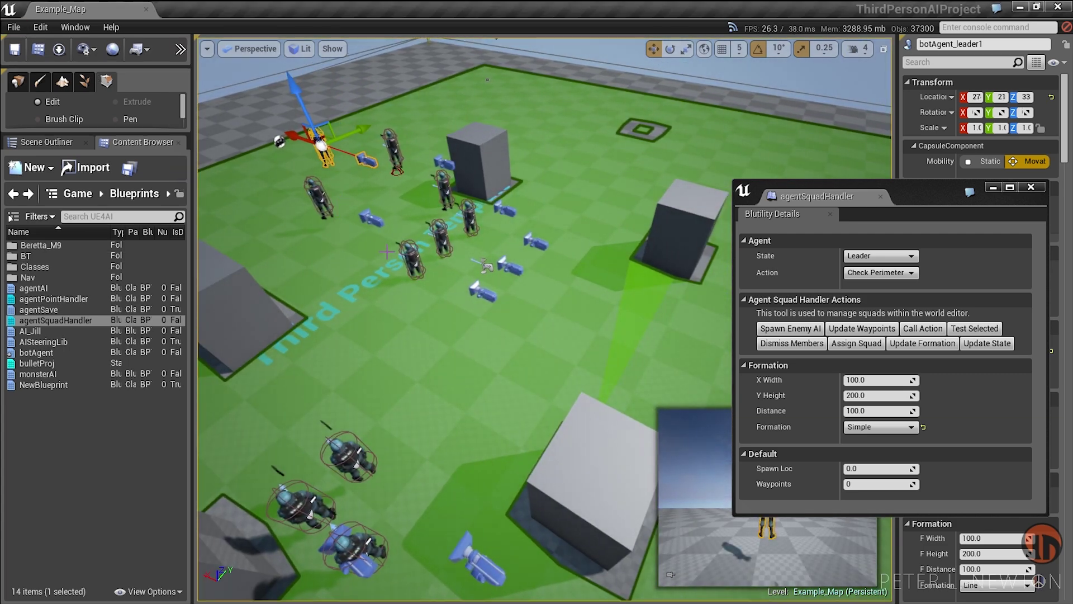
pyautogui.moveTo(416, 224)
pyautogui.mouseDown(button='right')
pyautogui.moveTo(402, 162)
pyautogui.moveTo(411, 234)
pyautogui.moveTo(405, 227)
pyautogui.mouseUp(button='right')
pyautogui.click(468, 251)
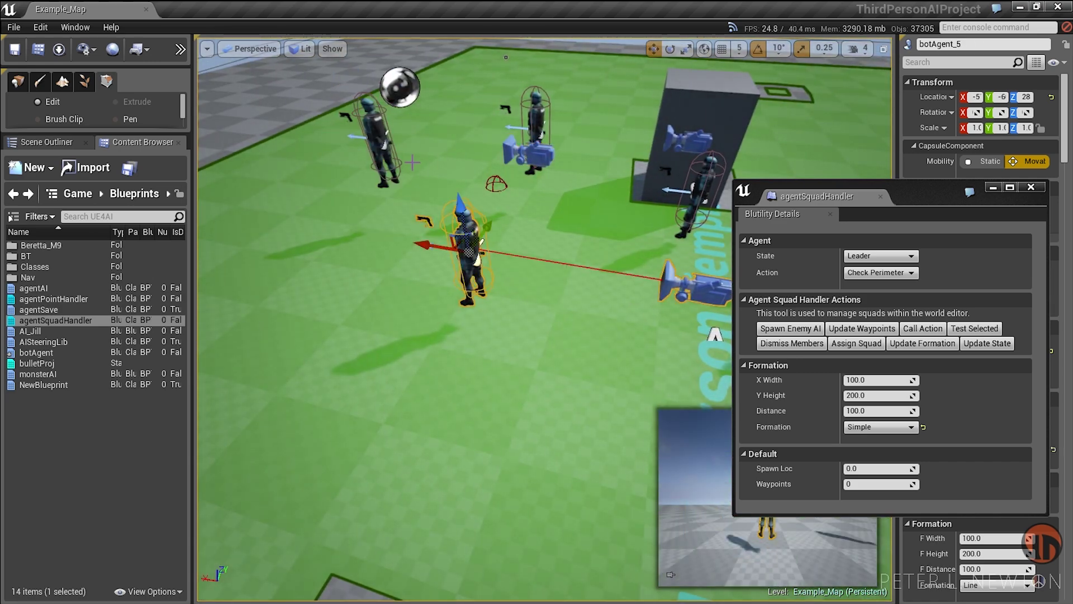
pyautogui.click(379, 134)
pyautogui.moveTo(378, 134)
pyautogui.mouseDown(button='right')
pyautogui.moveTo(416, 168)
pyautogui.moveTo(385, 143)
pyautogui.mouseUp(button='right')
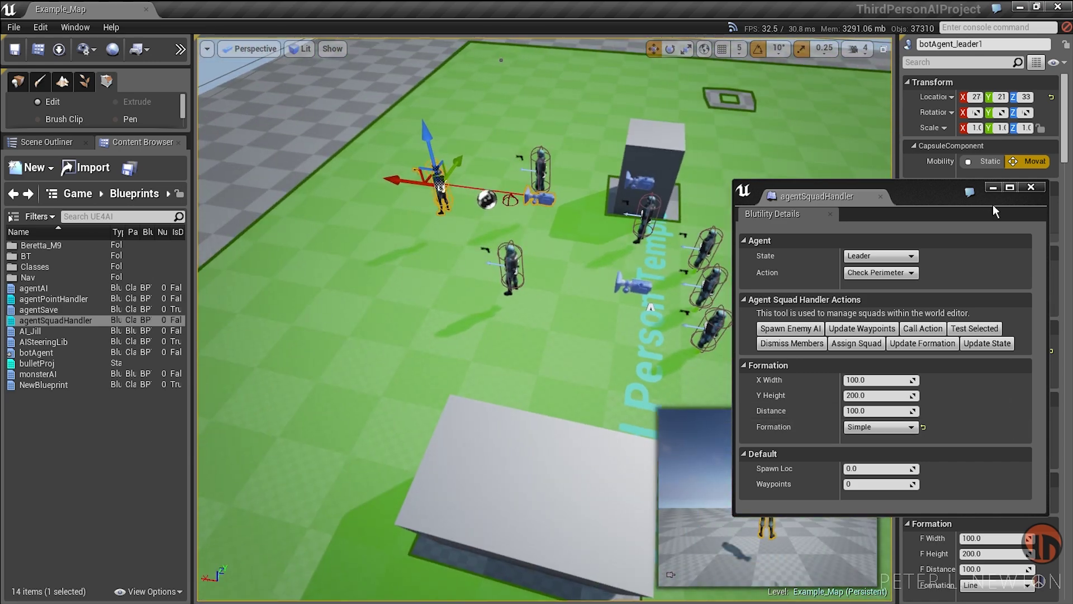
# - Move the agentSquadHandler window over the level and update the selected leader's state to Wander
pyautogui.moveTo(921, 191); pyautogui.dragTo(549, 133)
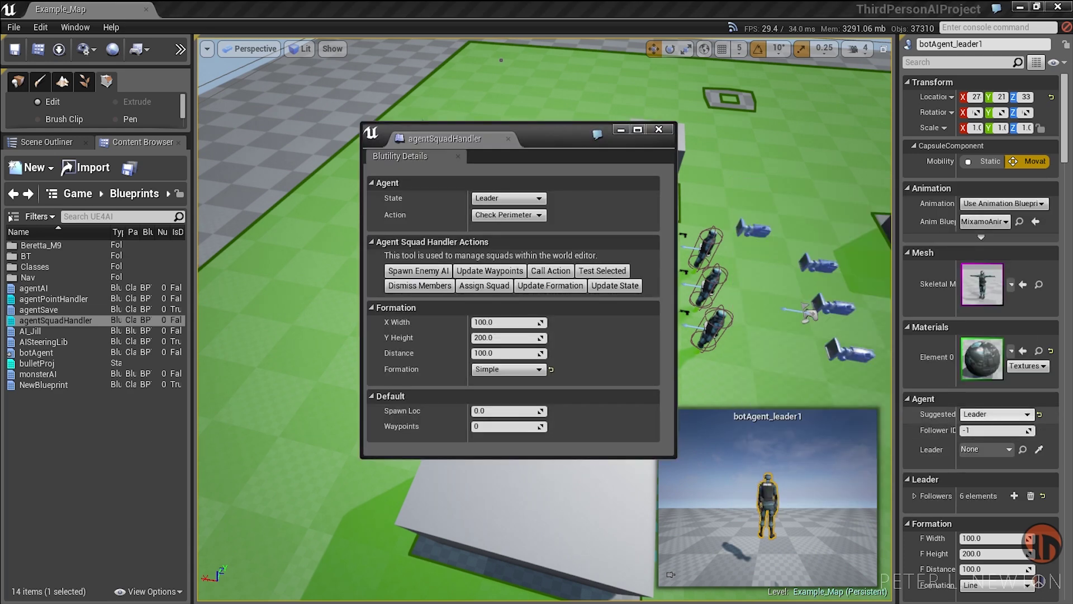
pyautogui.click(507, 198)
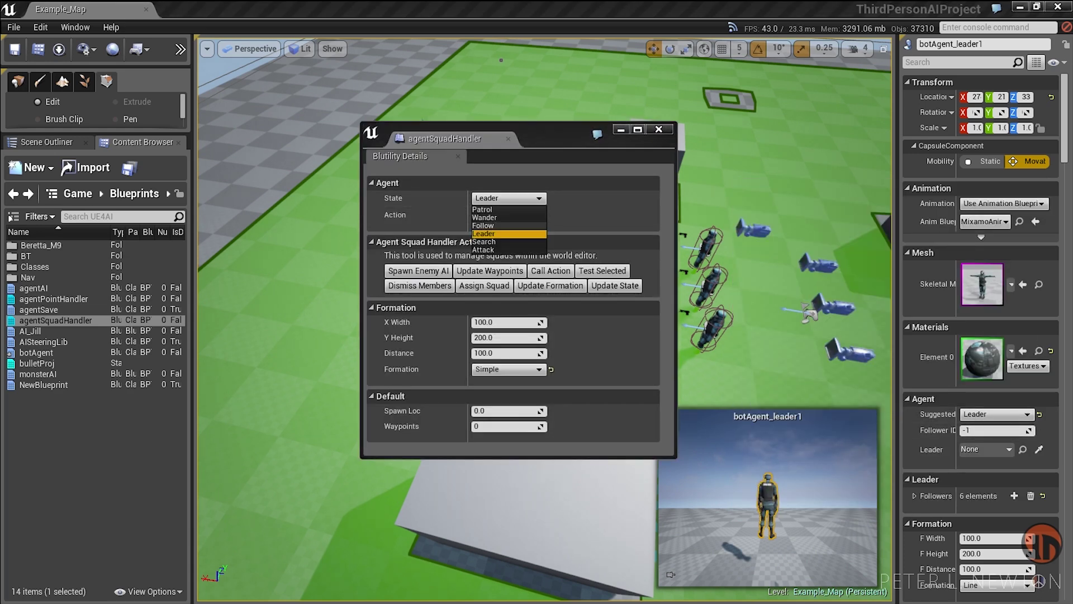
pyautogui.click(505, 225)
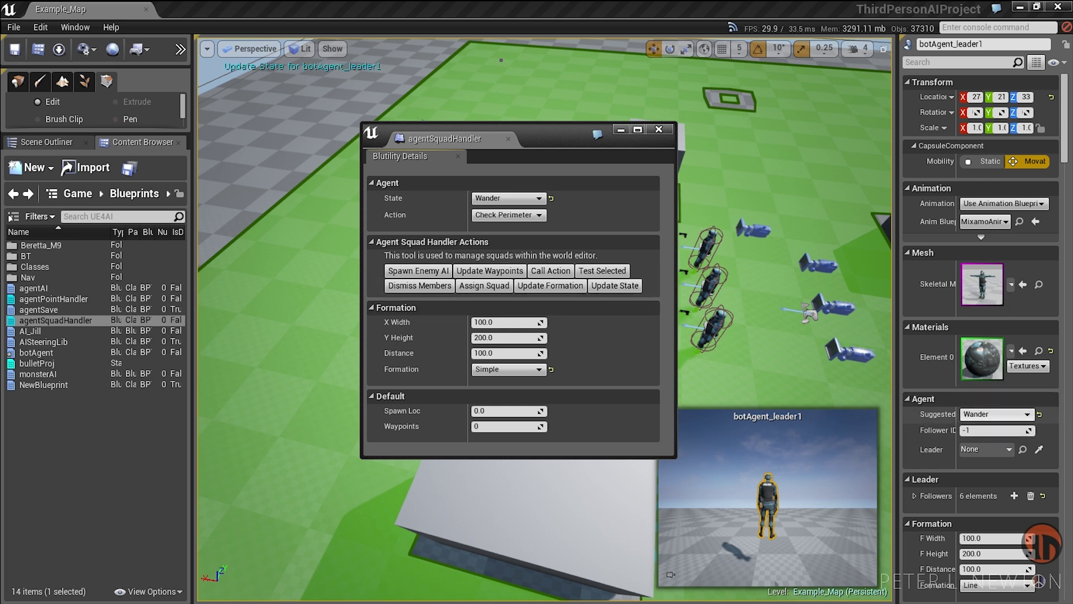
# - Set the agent state back to Leader, update botAgent_leader1 and return to the level viewport
pyautogui.click(507, 198)
pyautogui.click(506, 234)
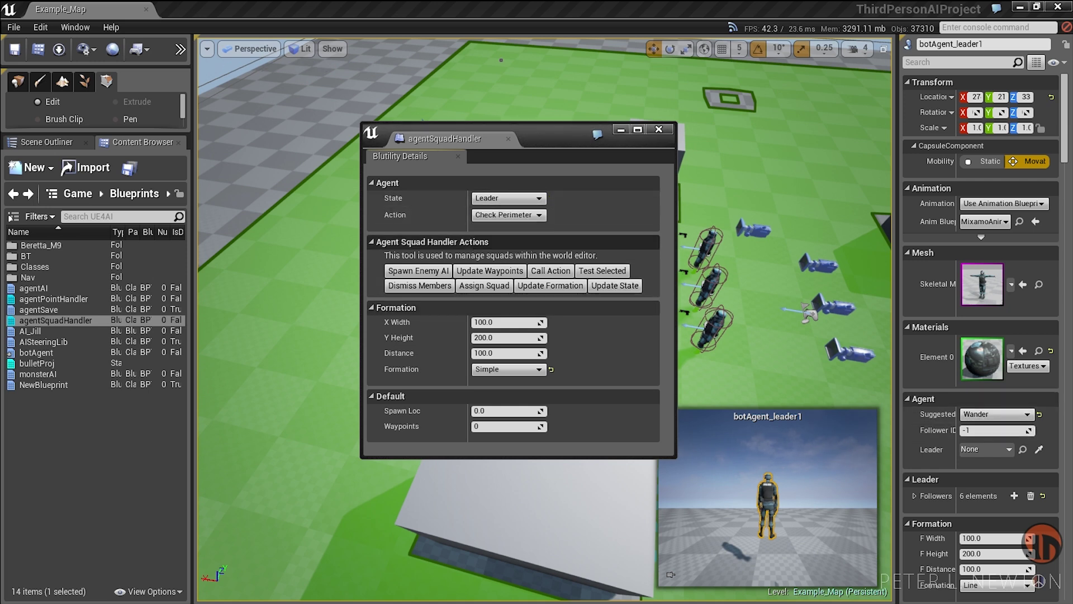
pyautogui.click(676, 136)
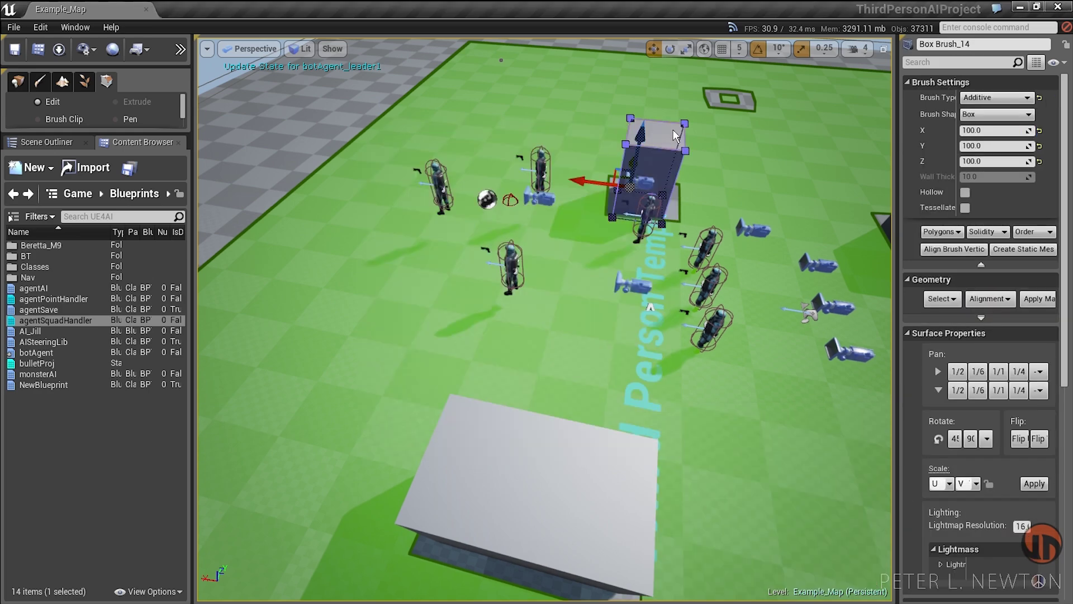
# - Open the agentTree behavior tree from the BT folder
pyautogui.press('d')
pyautogui.moveTo(872, 275)
pyautogui.mouseDown(button='right')
pyautogui.moveTo(866, 230)
pyautogui.moveTo(698, 240)
pyautogui.moveTo(880, 265)
pyautogui.moveTo(838, 335)
pyautogui.moveTo(776, 296)
pyautogui.moveTo(743, 296)
pyautogui.mouseUp(button='right')
pyautogui.press('s')
pyautogui.moveTo(430, 299); pyautogui.dragTo(427, 294, button='right')
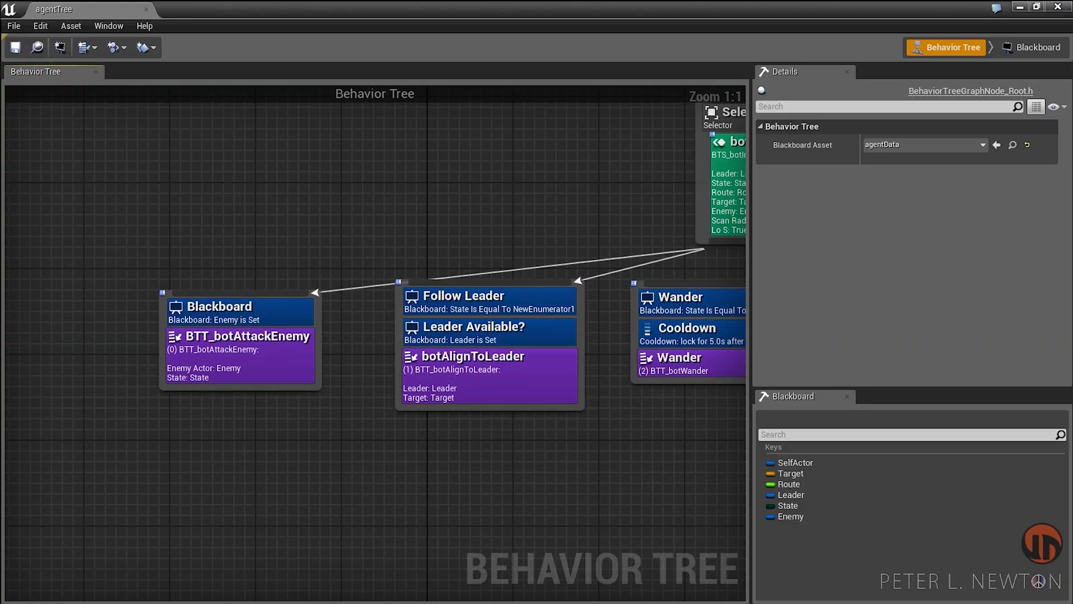
# - Examine the branches under the behavior tree's Selector, inspect the Wander blackboard decorator's settings, and restore the editor window to its smaller size
pyautogui.moveTo(468, 243); pyautogui.dragTo(301, 341)
pyautogui.moveTo(425, 290); pyautogui.dragTo(138, 369, button='right')
pyautogui.moveTo(609, 270); pyautogui.dragTo(439, 415)
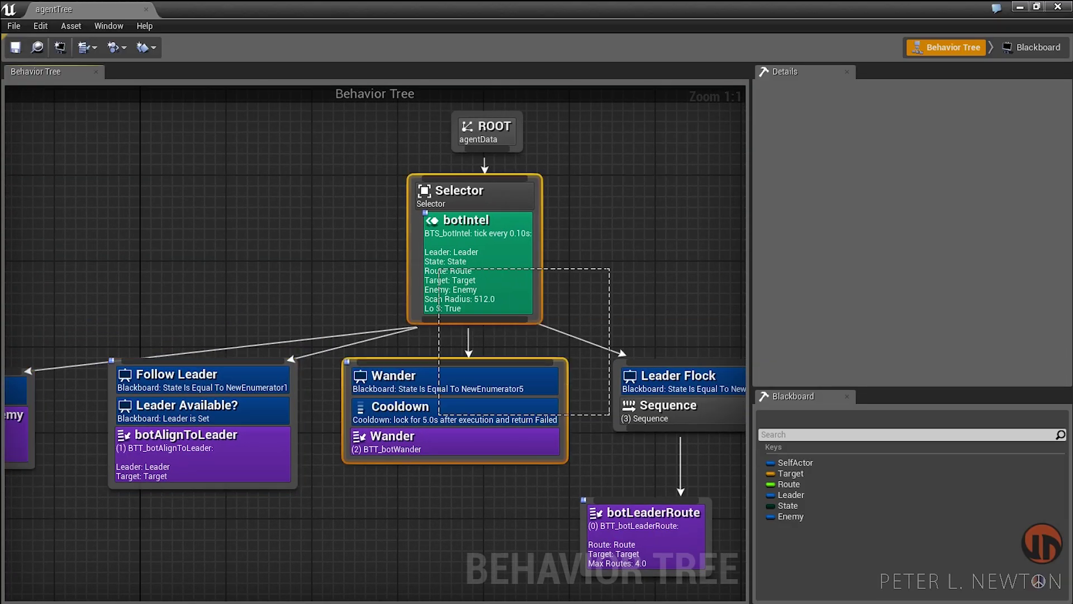
pyautogui.click(439, 415)
pyautogui.scroll(-1, 274, 399)
pyautogui.click(430, 381)
pyautogui.moveTo(430, 382); pyautogui.dragTo(190, 299, button='right')
pyautogui.scroll(-1, 190, 299)
pyautogui.scroll(-1, 196, 290)
pyautogui.moveTo(445, 354); pyautogui.dragTo(625, 330, button='right')
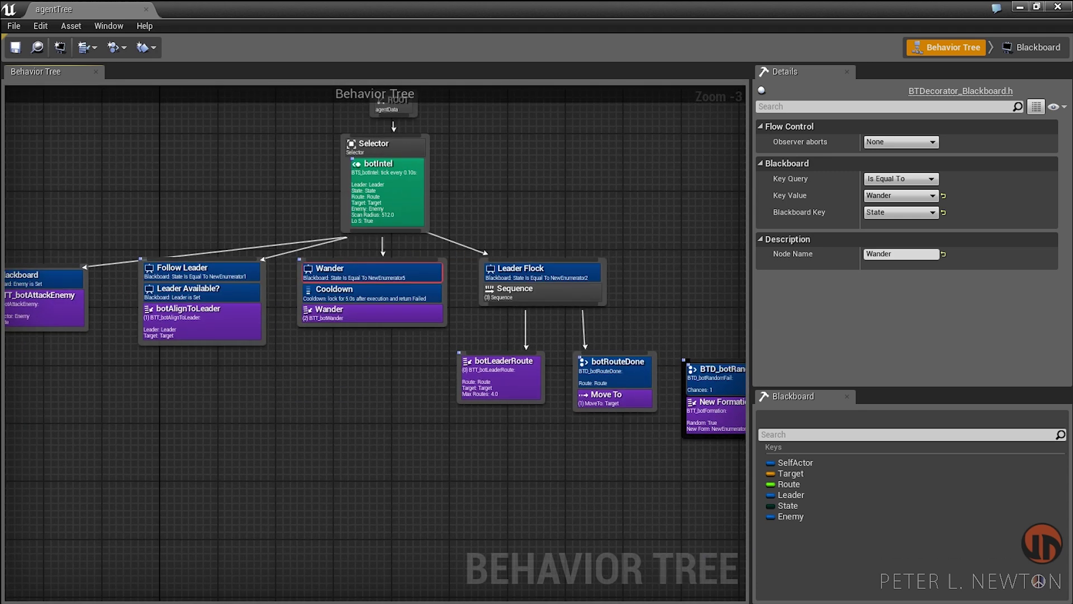
pyautogui.click(1036, 7)
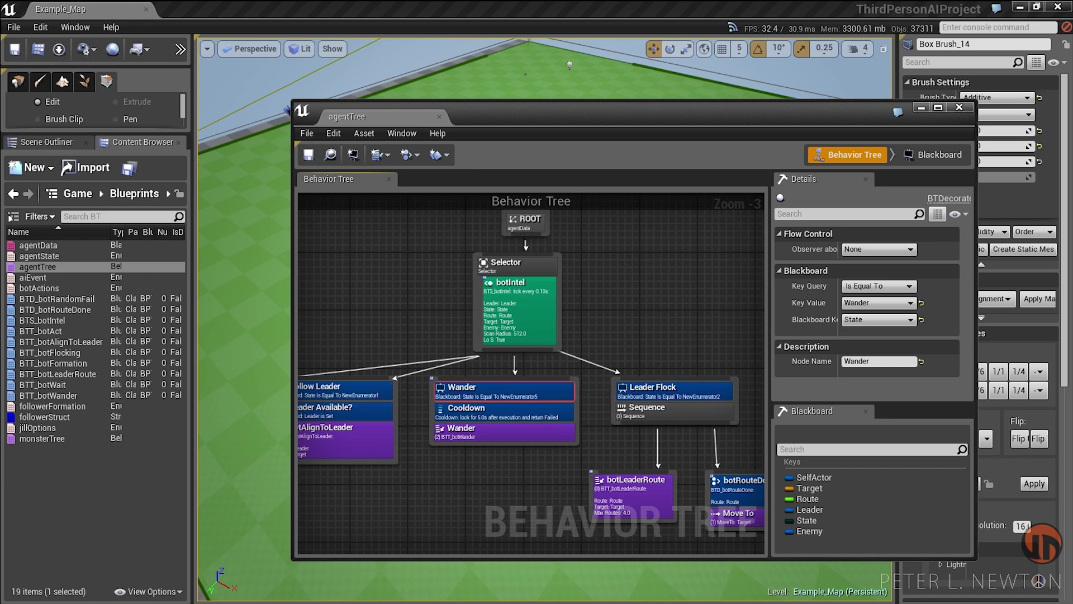
# - Examine the squads and their leaders among the blocks from several angles in the level viewport
pyautogui.moveTo(726, 78)
pyautogui.mouseDown(button='right')
pyautogui.moveTo(743, 89)
pyautogui.moveTo(721, 95)
pyautogui.moveTo(846, 109)
pyautogui.moveTo(721, 93)
pyautogui.mouseUp(button='right')
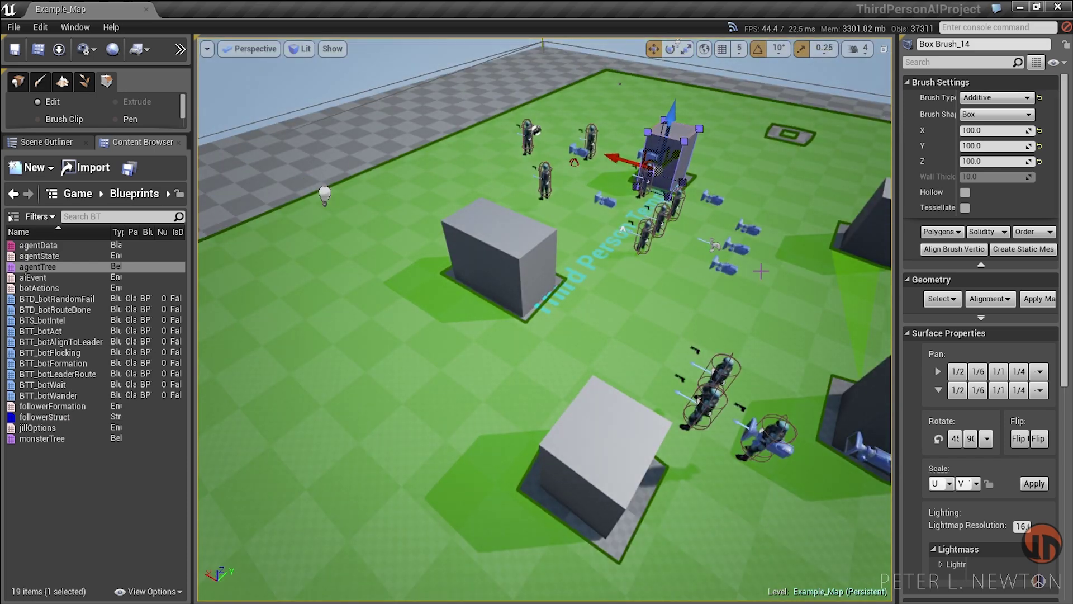
pyautogui.moveTo(761, 271)
pyautogui.mouseDown(button='right')
pyautogui.moveTo(804, 268)
pyautogui.moveTo(875, 238)
pyautogui.moveTo(891, 269)
pyautogui.moveTo(888, 299)
pyautogui.moveTo(914, 280)
pyautogui.mouseUp(button='right')
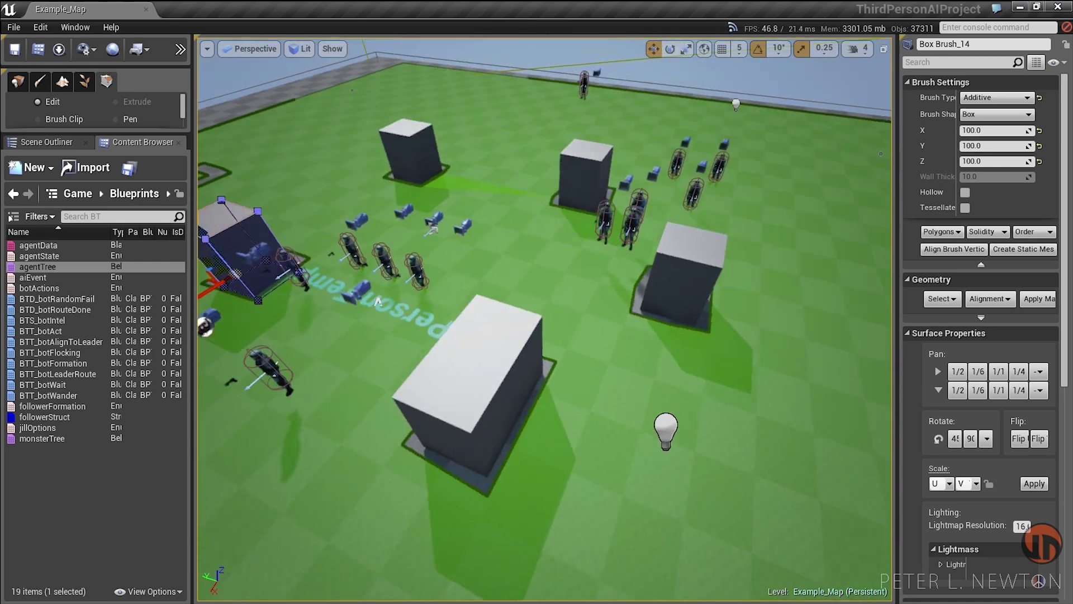
pyautogui.moveTo(760, 306)
pyautogui.mouseDown(button='right')
pyautogui.moveTo(816, 304)
pyautogui.moveTo(743, 314)
pyautogui.moveTo(804, 337)
pyautogui.moveTo(762, 338)
pyautogui.mouseUp(button='right')
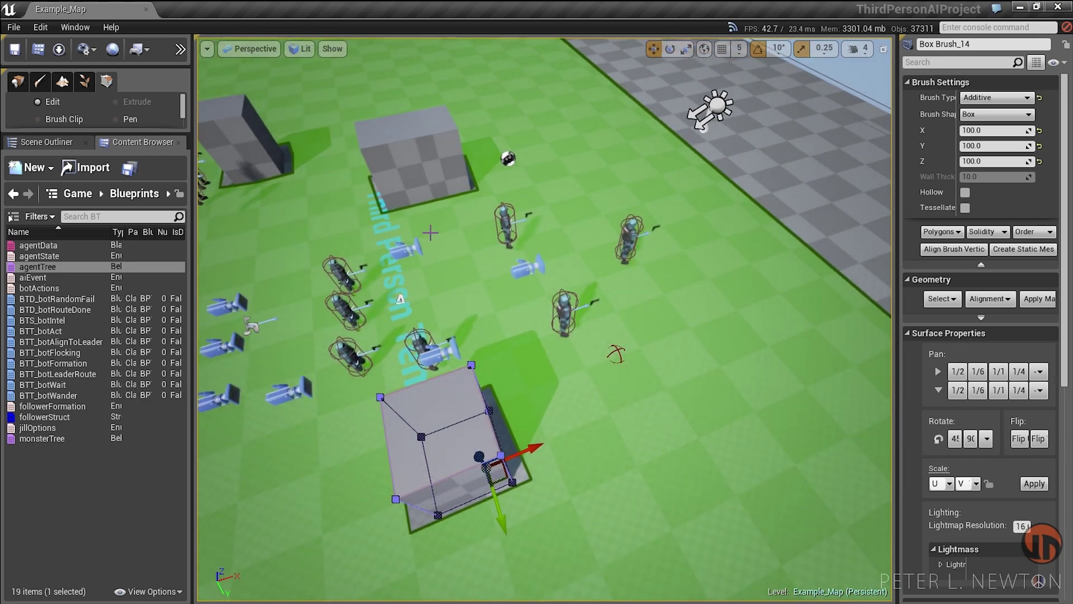
pyautogui.moveTo(832, 303); pyautogui.dragTo(816, 303, button='right')
pyautogui.moveTo(726, 313); pyautogui.dragTo(866, 296, button='right')
pyautogui.moveTo(497, 313); pyautogui.dragTo(324, 346, button='right')
pyautogui.moveTo(475, 379); pyautogui.dragTo(542, 346, button='right')
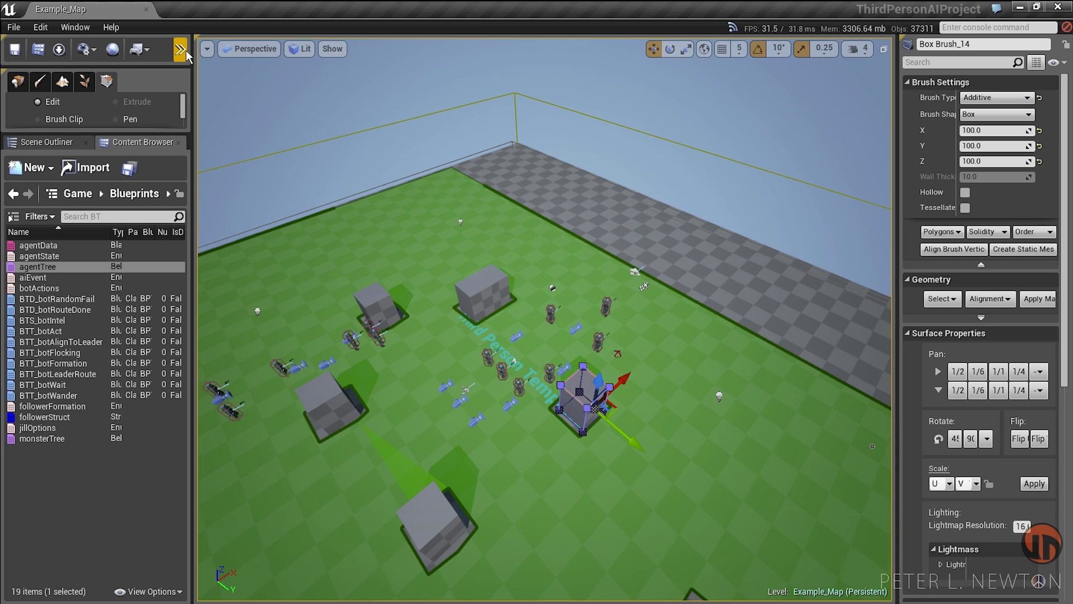
pyautogui.moveTo(503, 280); pyautogui.dragTo(481, 263, button='right')
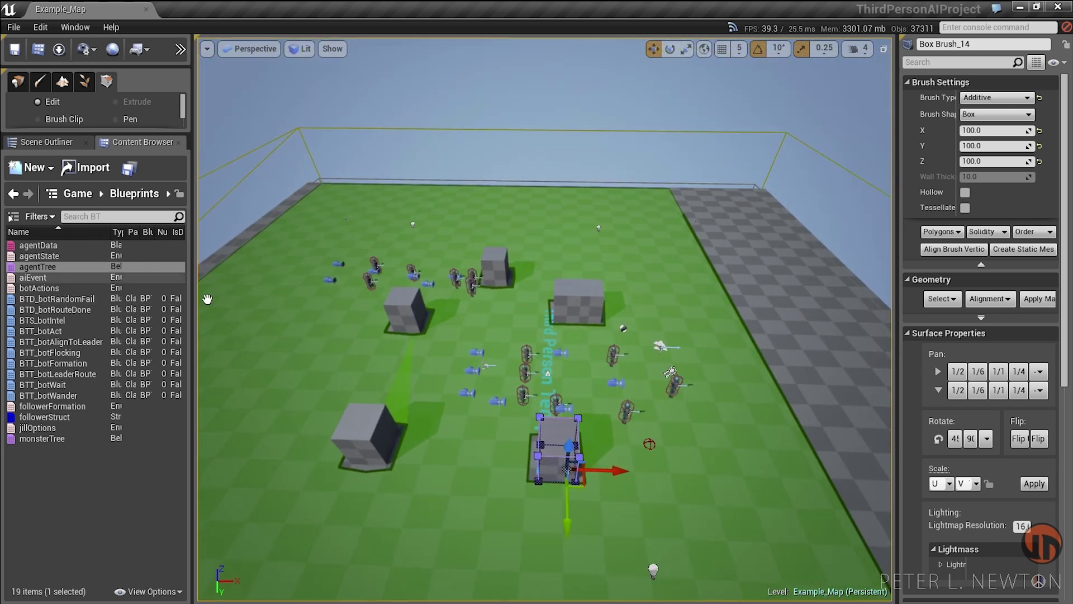
# - Place an AI_Jill character from the UE4AI folder on the open grass near the squads and raise it along the Z axis
pyautogui.moveTo(207, 299); pyautogui.dragTo(6, 217, button='right')
pyautogui.click(12, 203)
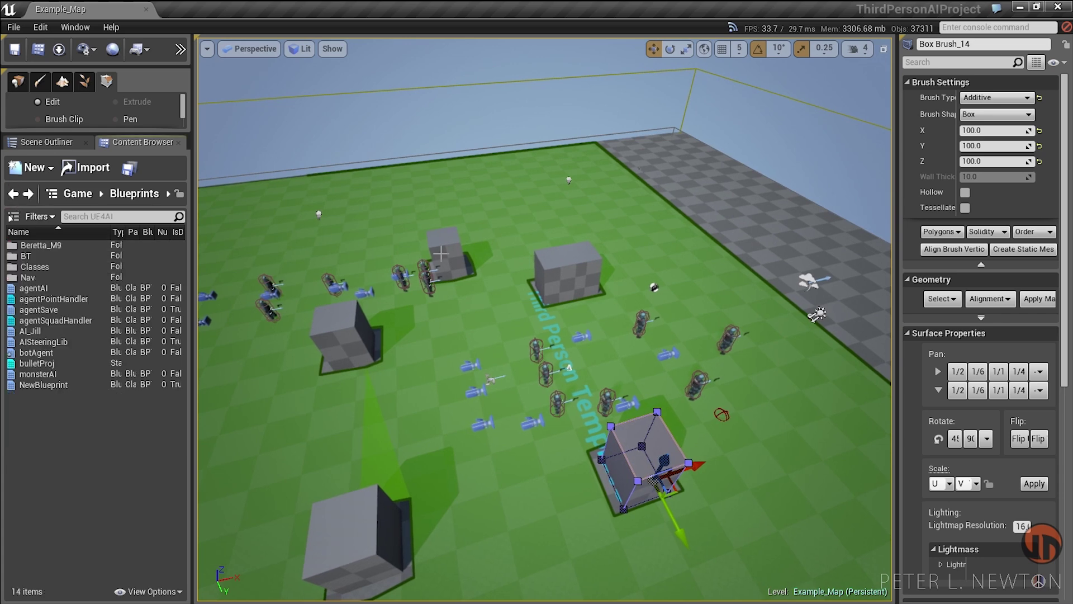
pyautogui.moveTo(380, 310)
pyautogui.mouseDown(button='right')
pyautogui.moveTo(505, 360)
pyautogui.moveTo(433, 299)
pyautogui.moveTo(452, 294)
pyautogui.mouseUp(button='right')
pyautogui.press('w')
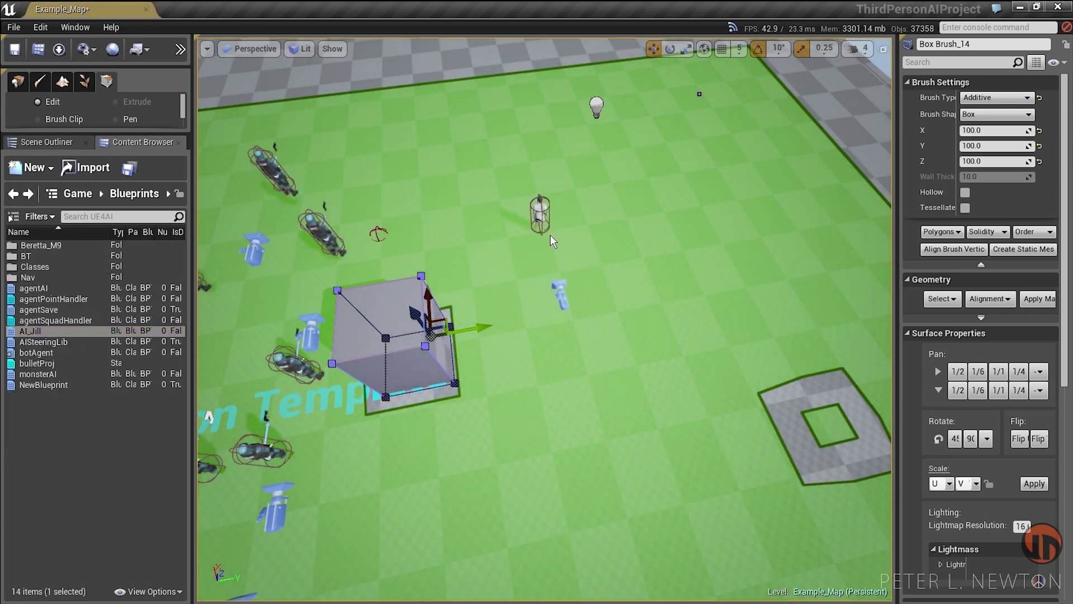
pyautogui.click(549, 235)
pyautogui.press('f')
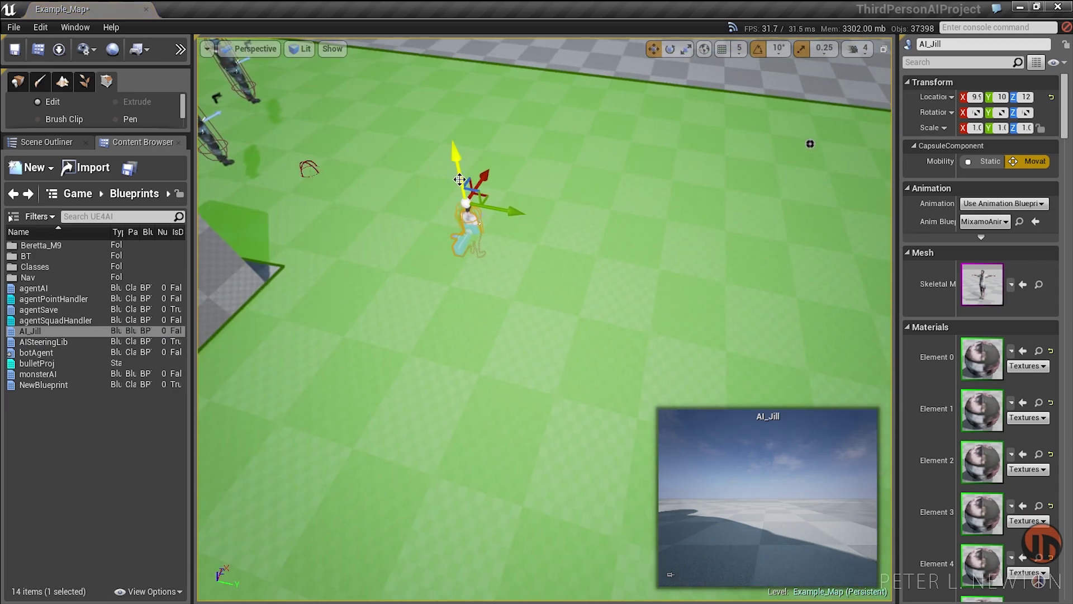
pyautogui.moveTo(459, 179); pyautogui.dragTo(425, 100)
pyautogui.moveTo(497, 166); pyautogui.dragTo(534, 182, button='right')
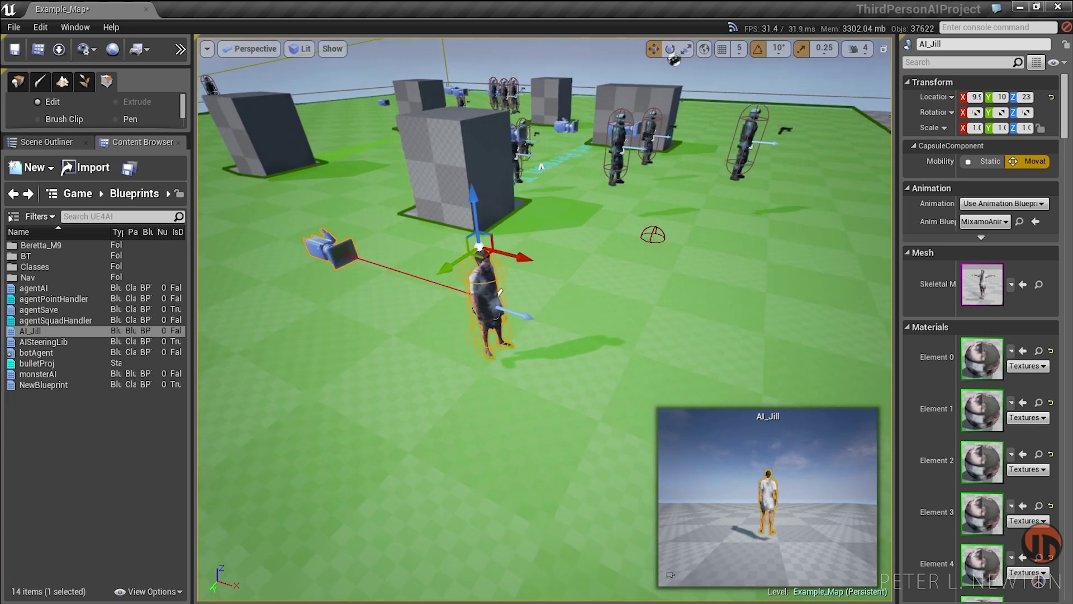
# - Inspect the placed AI_Jill character and its position relative to the nearby squads from several angles
pyautogui.moveTo(659, 251)
pyautogui.mouseDown(button='right')
pyautogui.moveTo(581, 253)
pyautogui.moveTo(660, 251)
pyautogui.mouseUp(button='right')
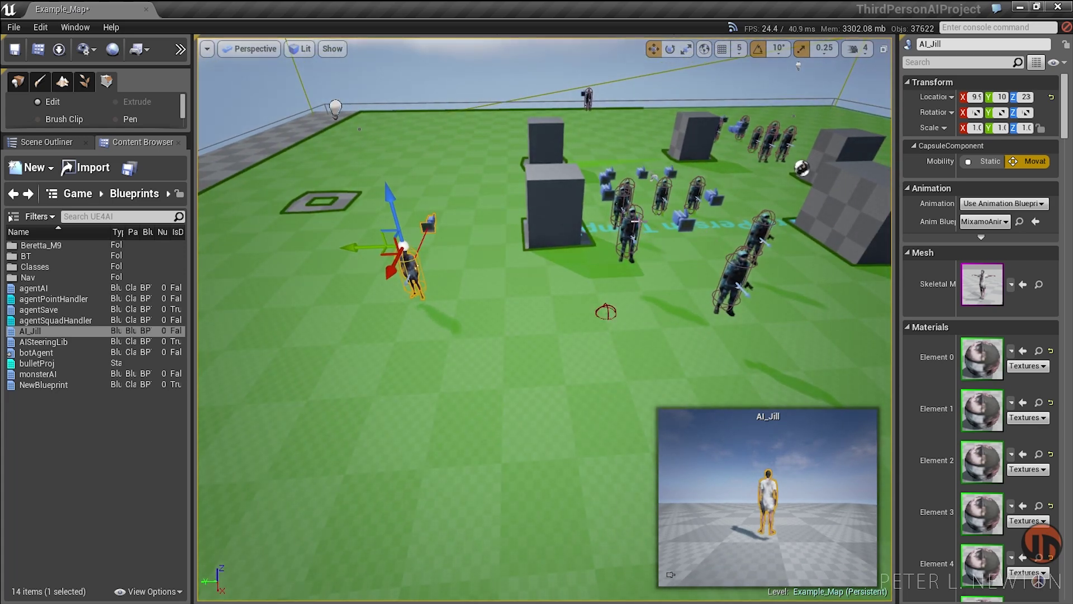
pyautogui.moveTo(659, 251); pyautogui.dragTo(754, 253, button='right')
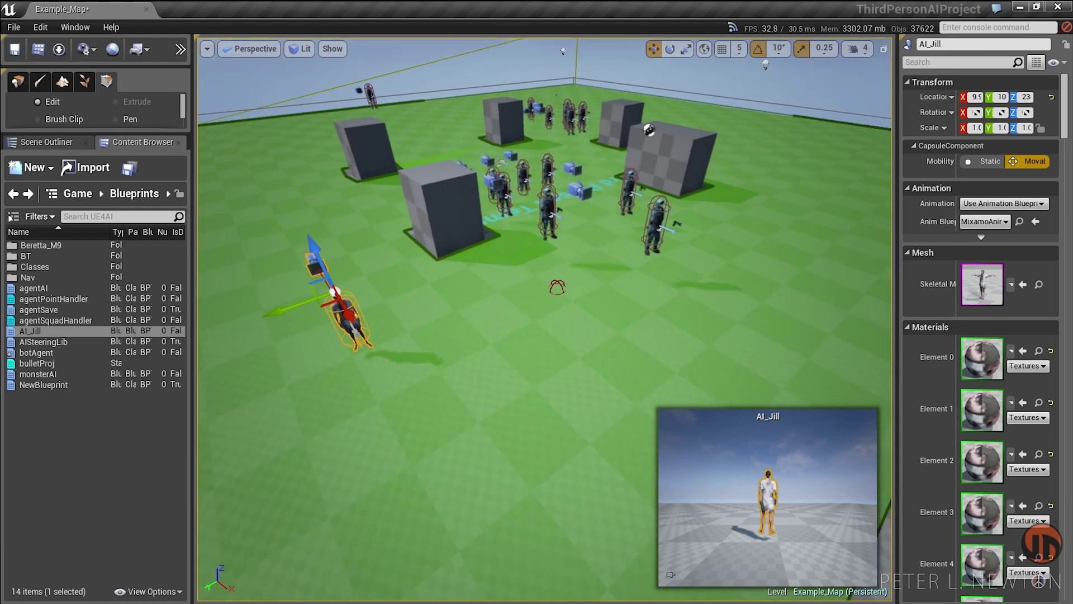
pyautogui.moveTo(542, 276); pyautogui.dragTo(614, 337, button='right')
pyautogui.moveTo(726, 353); pyautogui.dragTo(742, 281, button='right')
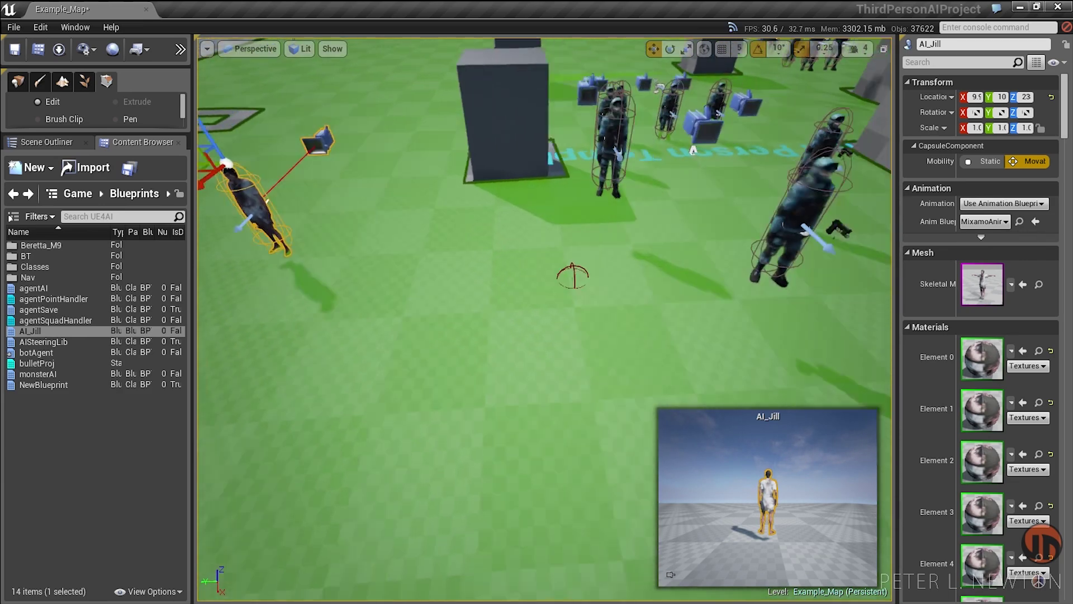
pyautogui.press('f')
pyautogui.moveTo(670, 274); pyautogui.dragTo(748, 217, button='right')
pyautogui.press('a')
pyautogui.moveTo(572, 311); pyautogui.dragTo(599, 214, button='right')
pyautogui.press('w')
pyautogui.press('d')
pyautogui.press('d')
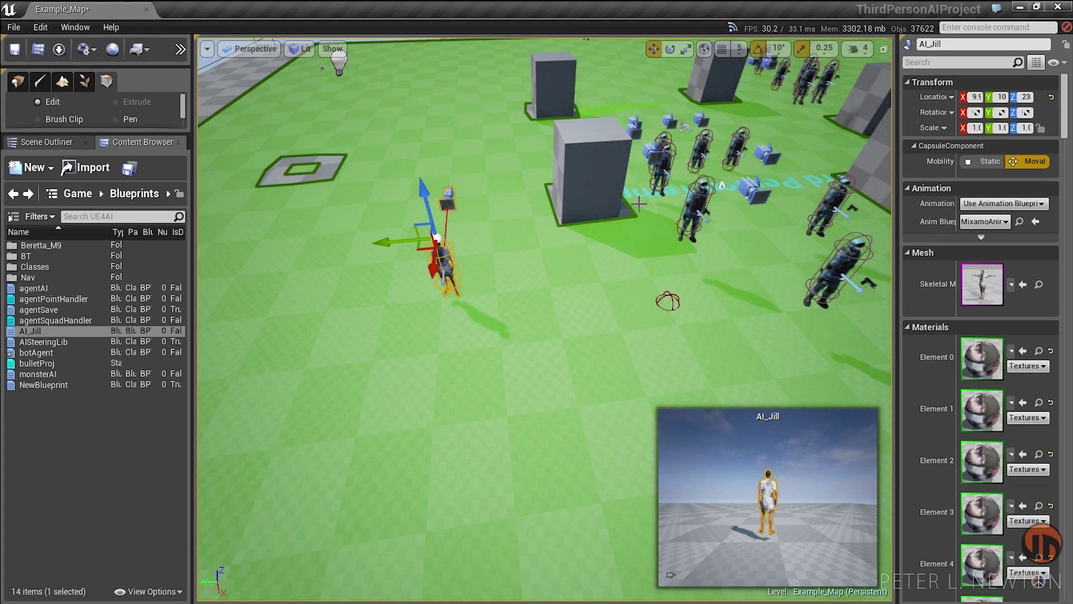
# - Delete the AI_Jill character from the level and look over the remaining squads
pyautogui.press('Delete')
pyautogui.press('d')
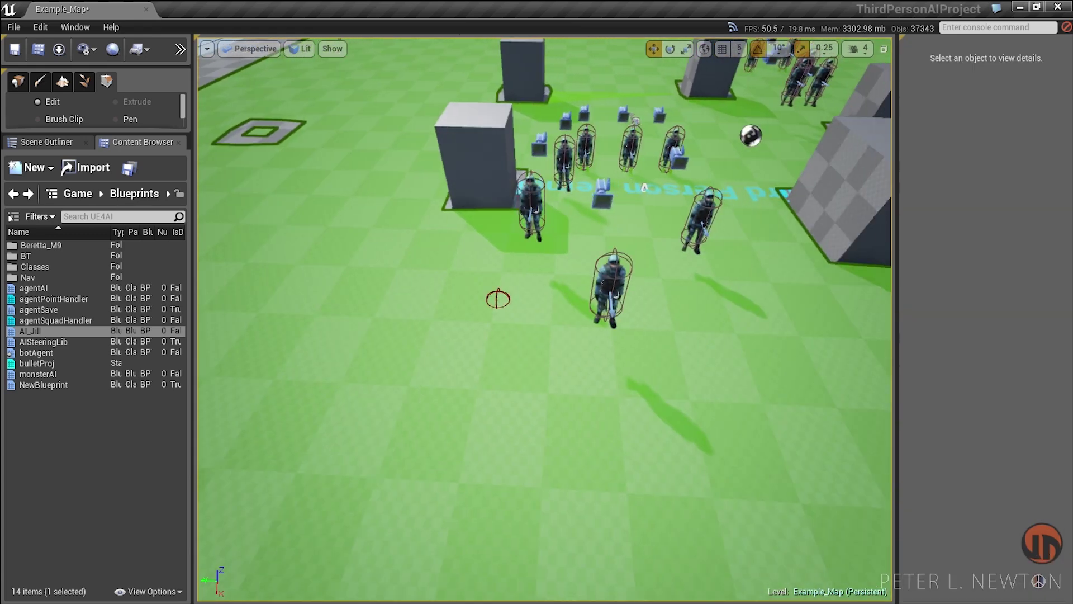
pyautogui.press('a')
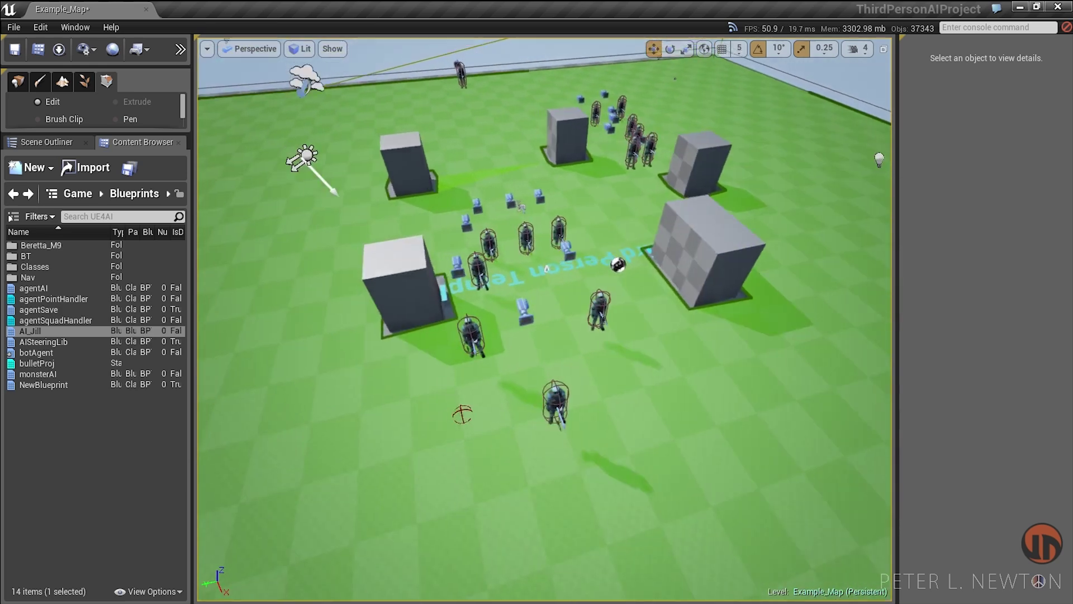
pyautogui.press('w')
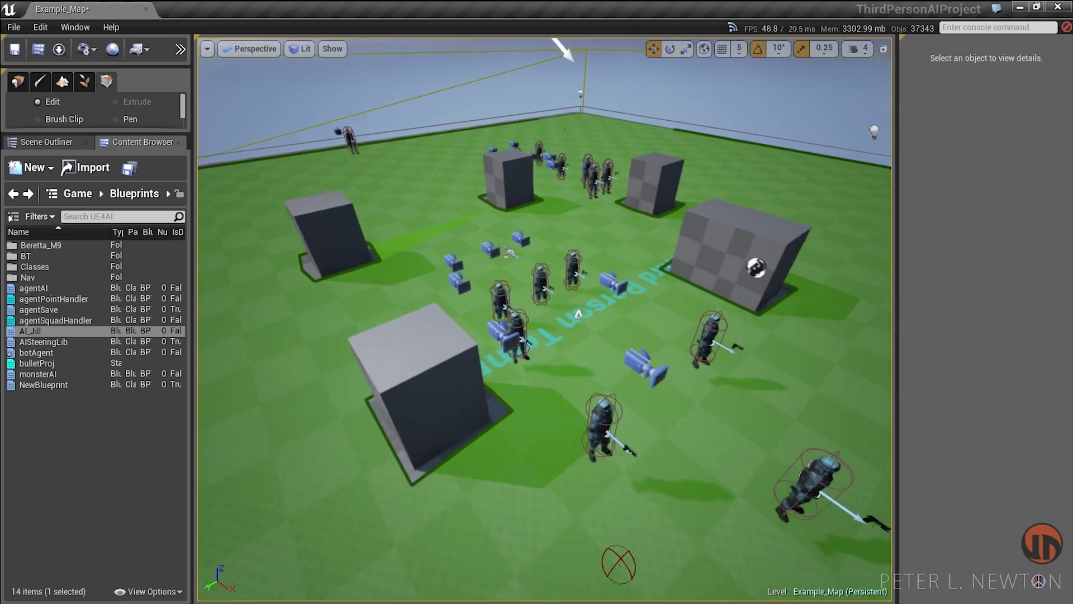
pyautogui.press('d')
pyautogui.press('s')
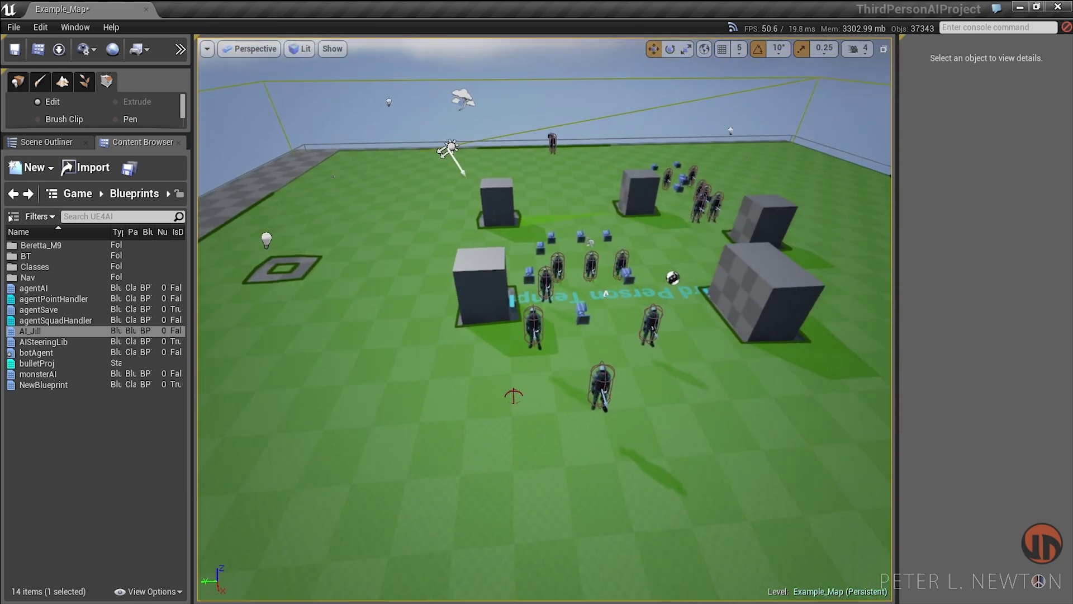